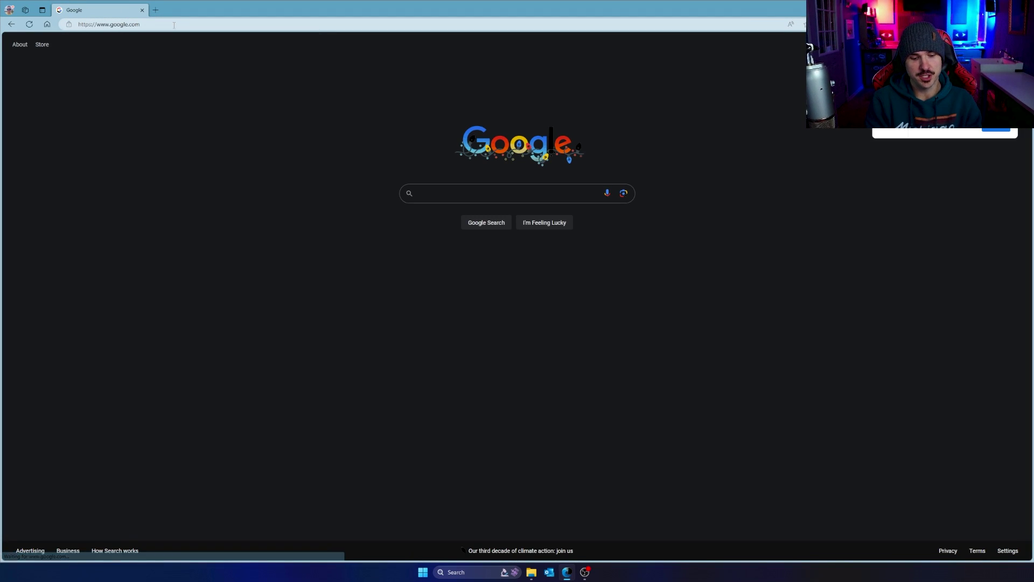
Search Google for "gmrs license" and open the FCC's General Mobile Radio Service (GMRS) page.
{"action": "type", "text": "GMRS lic"}
{"action": "key", "text": "Down"}
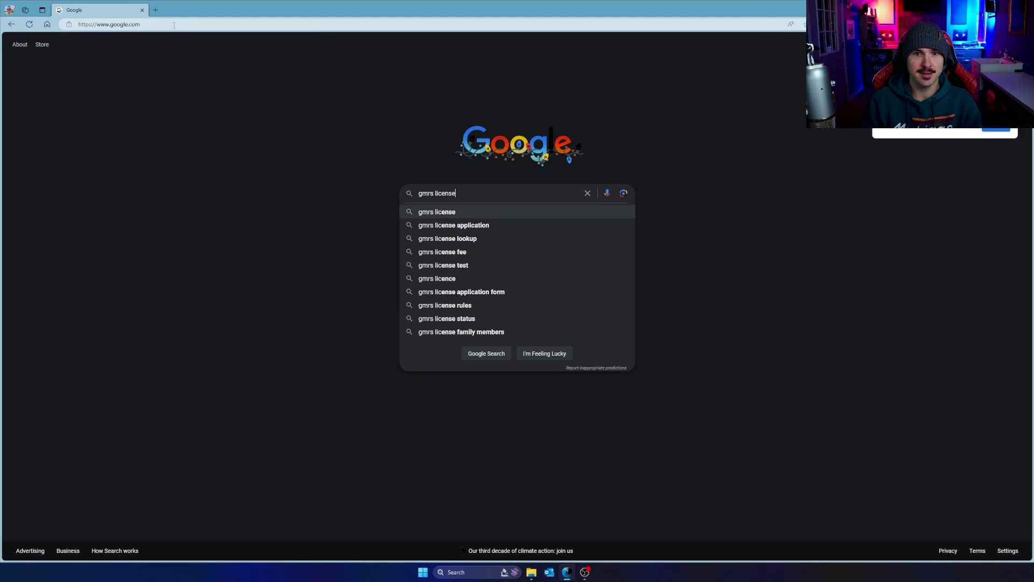
{"action": "key", "text": "Return"}
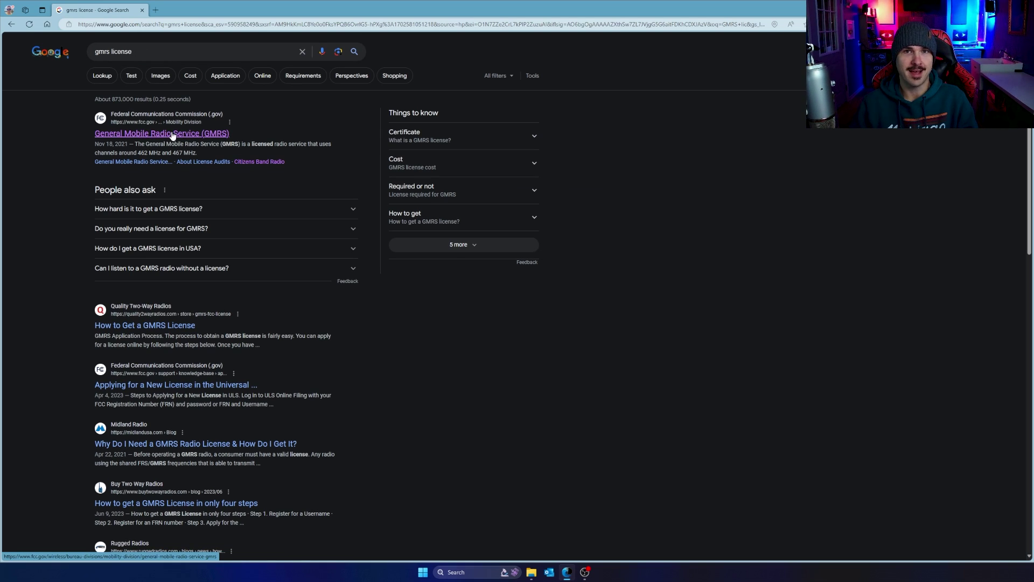
{"action": "left_click", "coordinate": [172, 134]}
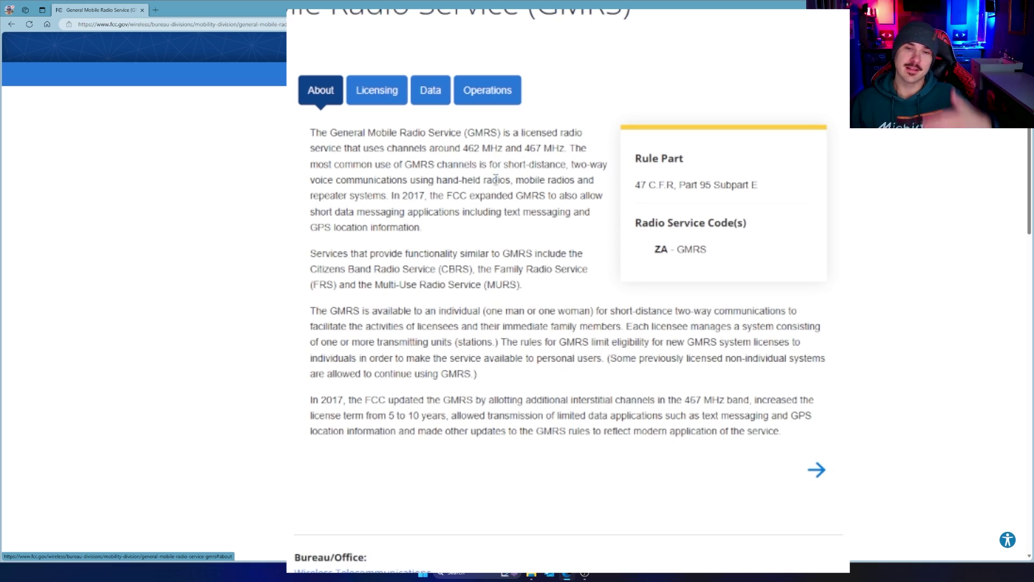
Review the GMRS page's Licensing, Data and Operations sections and the linked Title 47 rules page, and return to the GMRS page.
{"action": "left_click", "coordinate": [375, 93]}
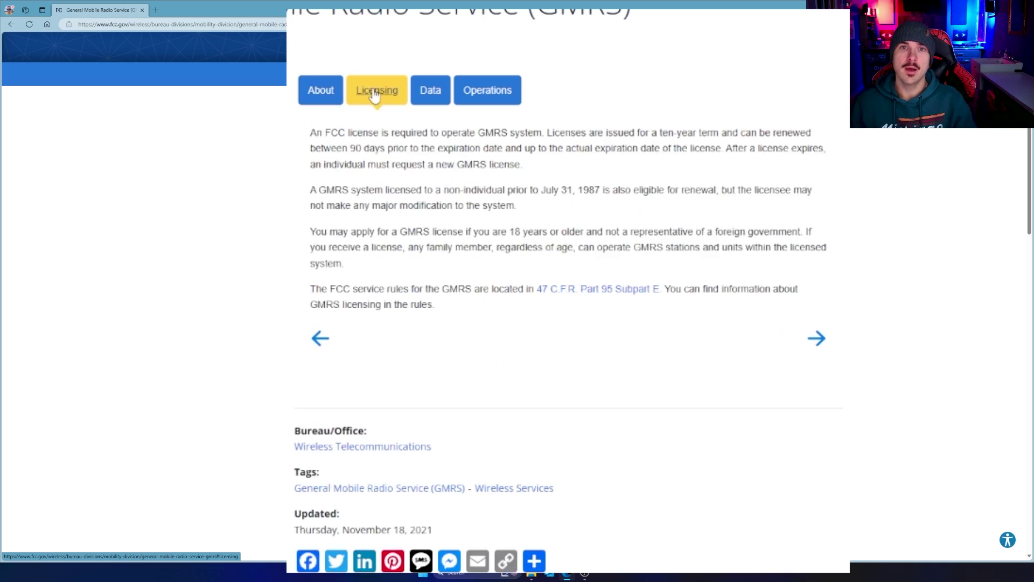
{"action": "left_click", "coordinate": [432, 96]}
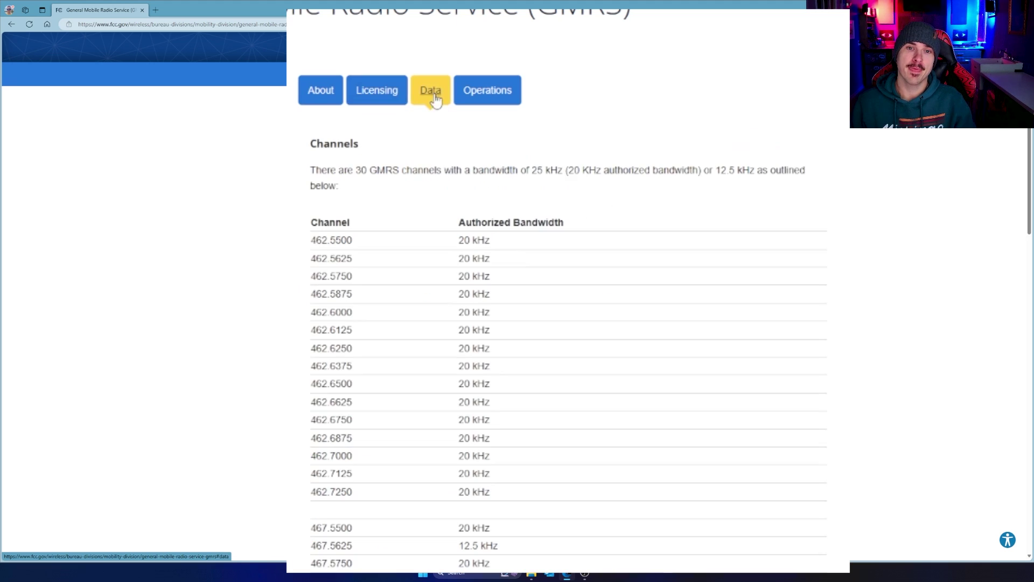
{"action": "left_click", "coordinate": [505, 91]}
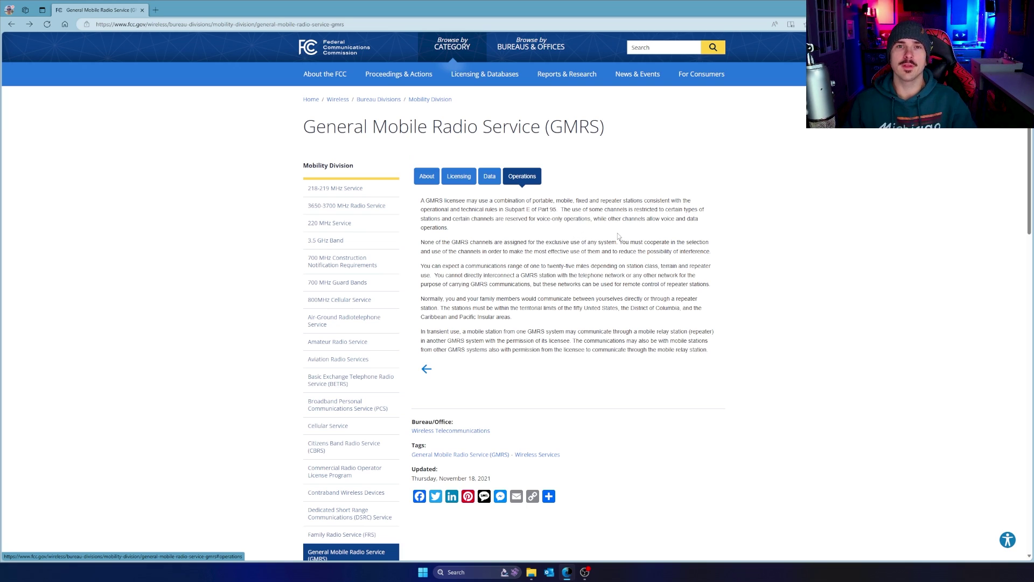
{"action": "left_click", "coordinate": [454, 179]}
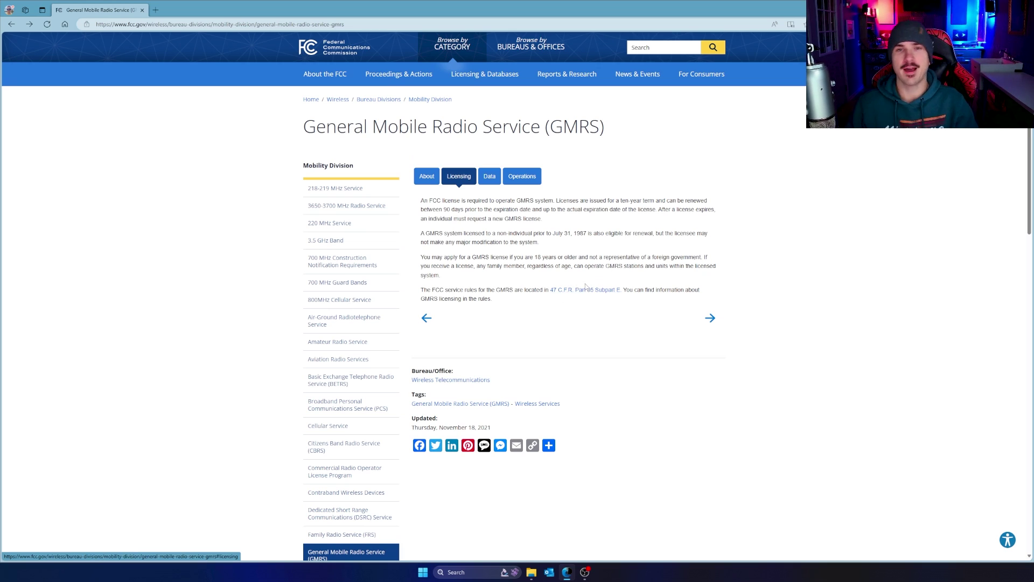
{"action": "left_click", "coordinate": [614, 291]}
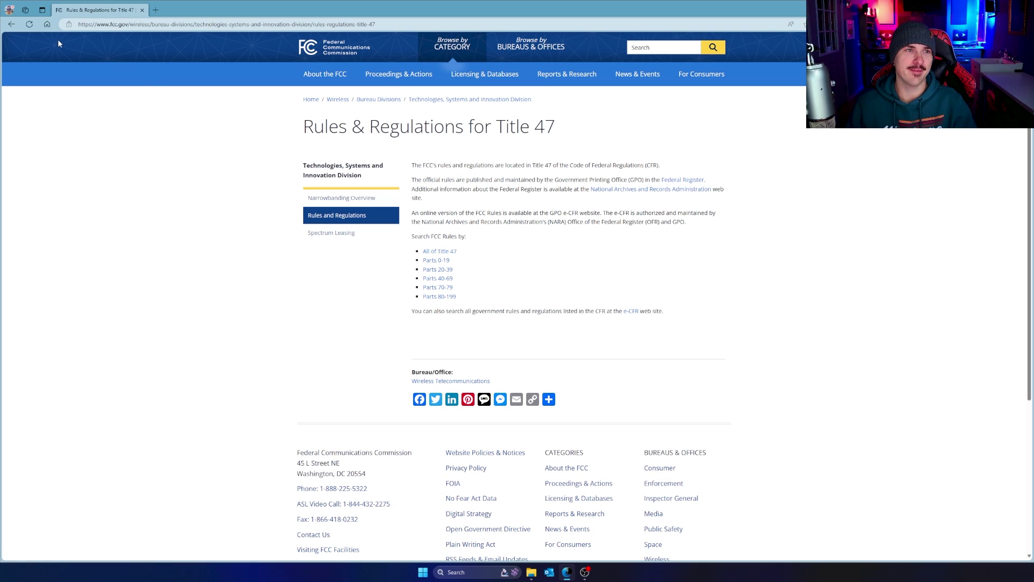
{"action": "left_click", "coordinate": [10, 25]}
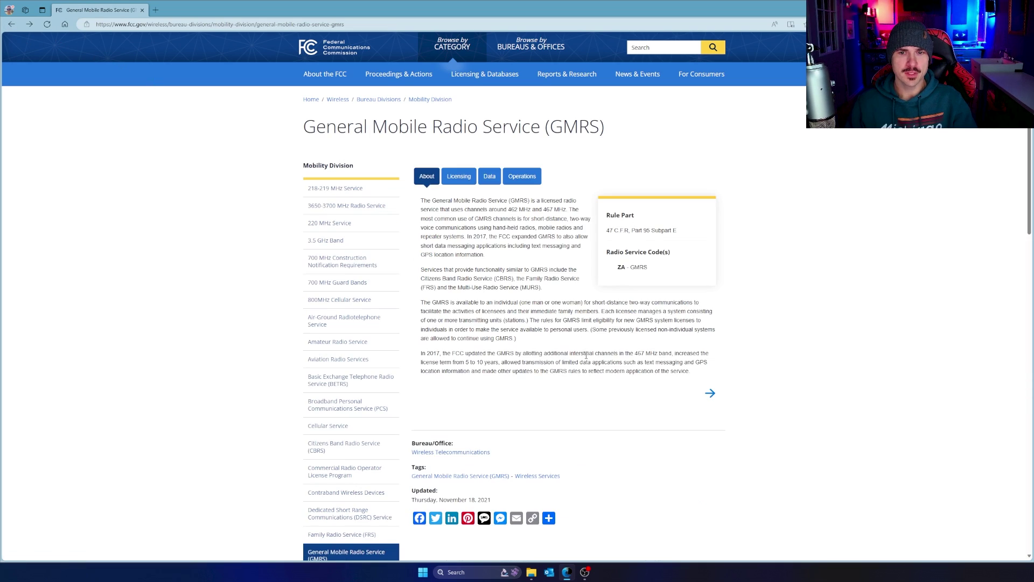
Copy the rule reference "47 C.F.R. Part 95 Subpart E." from the Licensing section and search Google for it in a new tab.
{"action": "left_click", "coordinate": [459, 176]}
{"action": "left_click_drag", "start_coordinate": [623, 291], "coordinate": [550, 291]}
{"action": "key", "text": "ctrl+c"}
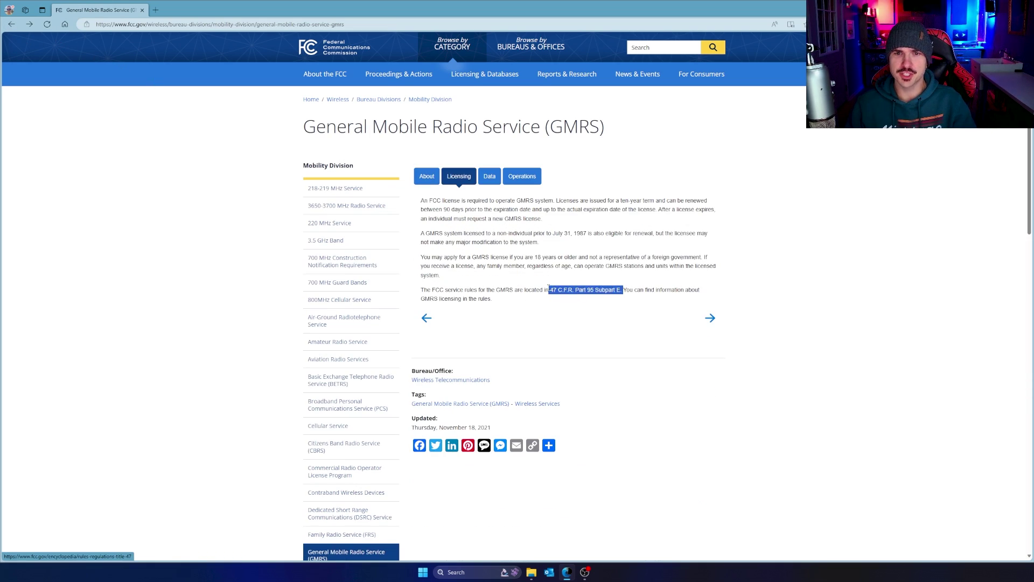
{"action": "left_click", "coordinate": [155, 10]}
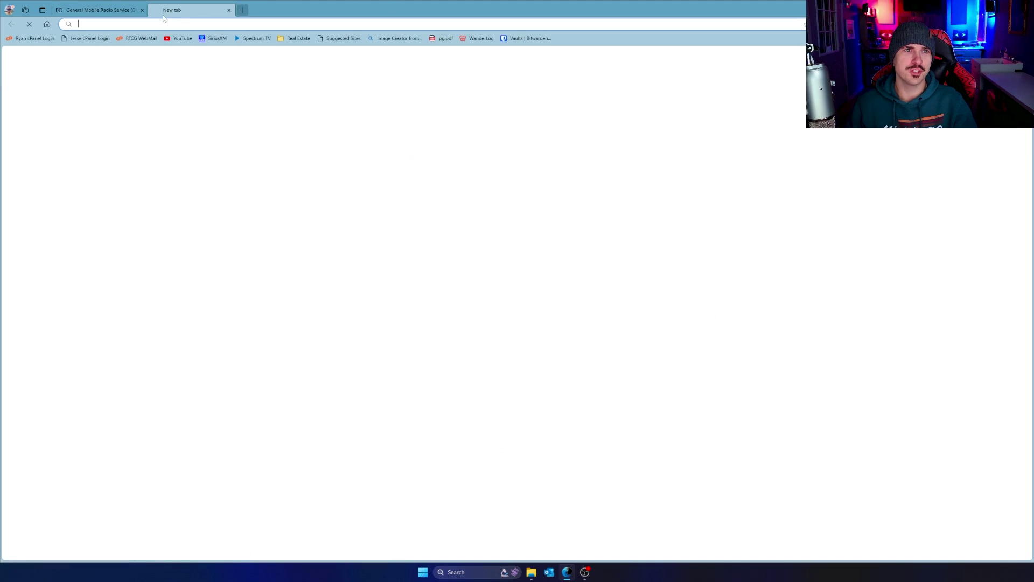
{"action": "type", "text": "google.com"}
{"action": "key", "text": "Return"}
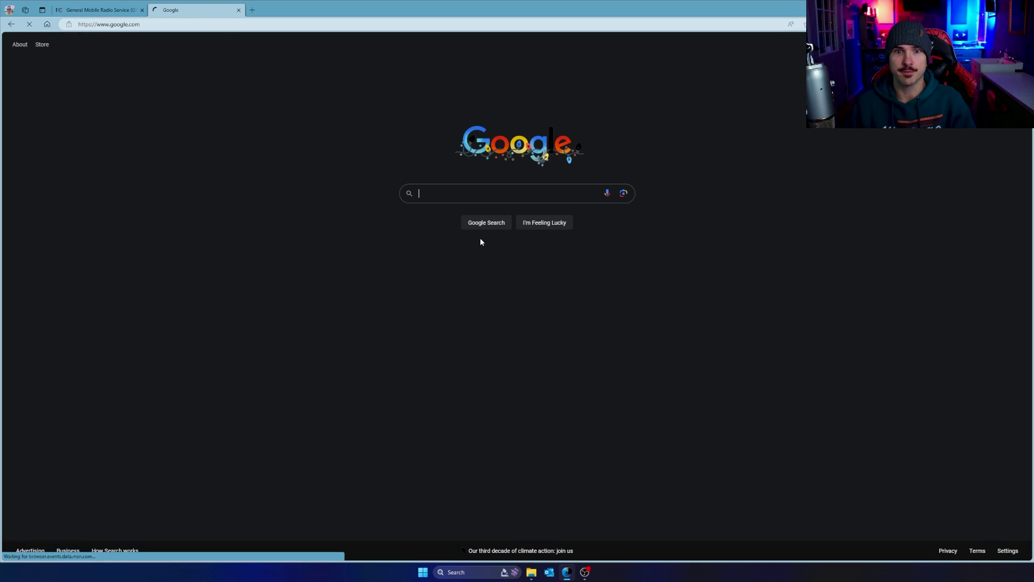
{"action": "key", "text": "ctrl+v"}
{"action": "key", "text": "Return"}
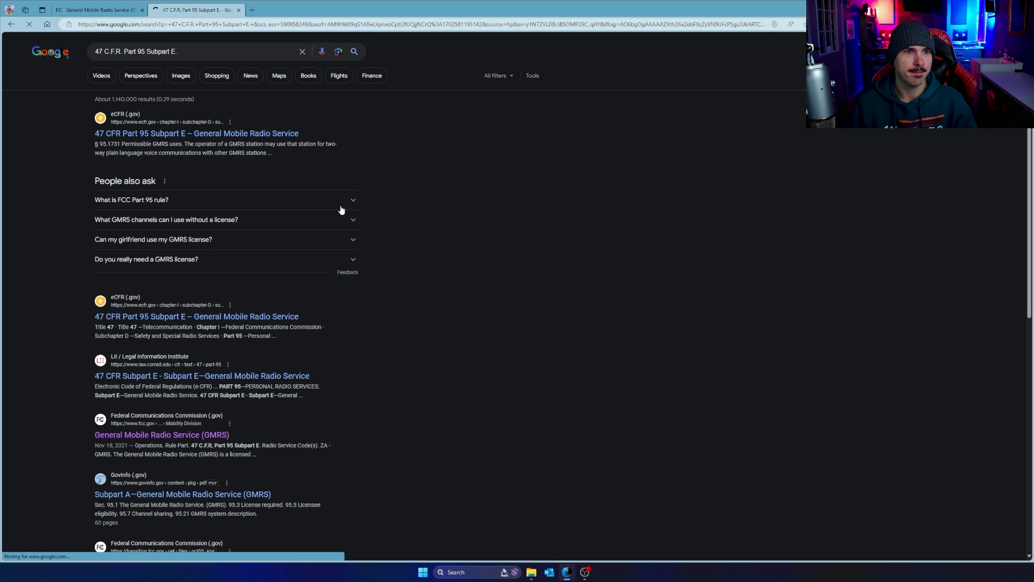
Open the eCFR page for 47 CFR Part 95 Subpart E, skim its GMRS rules and return to its beginning.
{"action": "left_click", "coordinate": [168, 134]}
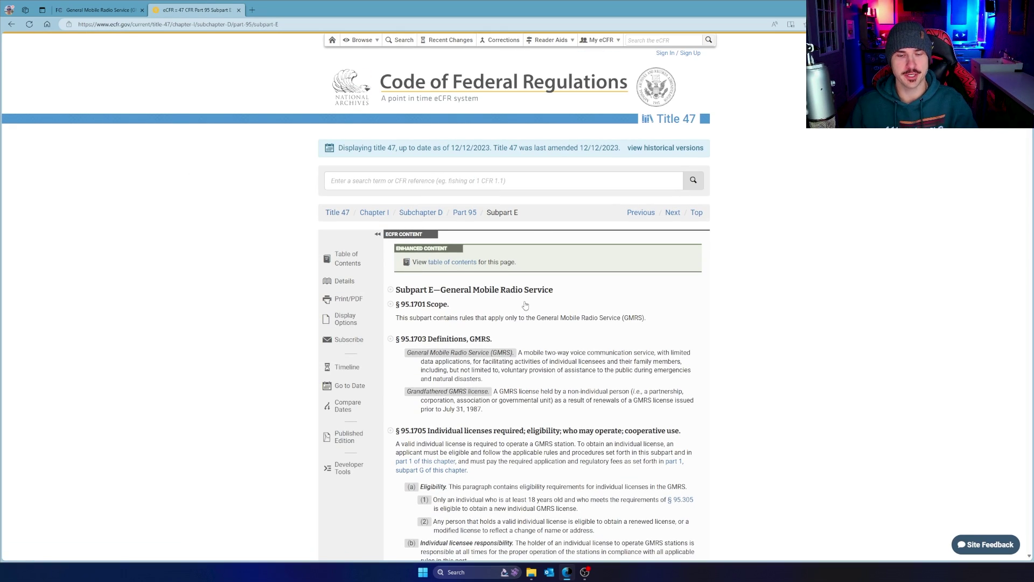
{"action": "scroll", "coordinate": [614, 360], "scroll_direction": "down", "scroll_amount": 4}
{"action": "scroll", "coordinate": [614, 360], "scroll_direction": "down", "scroll_amount": 7}
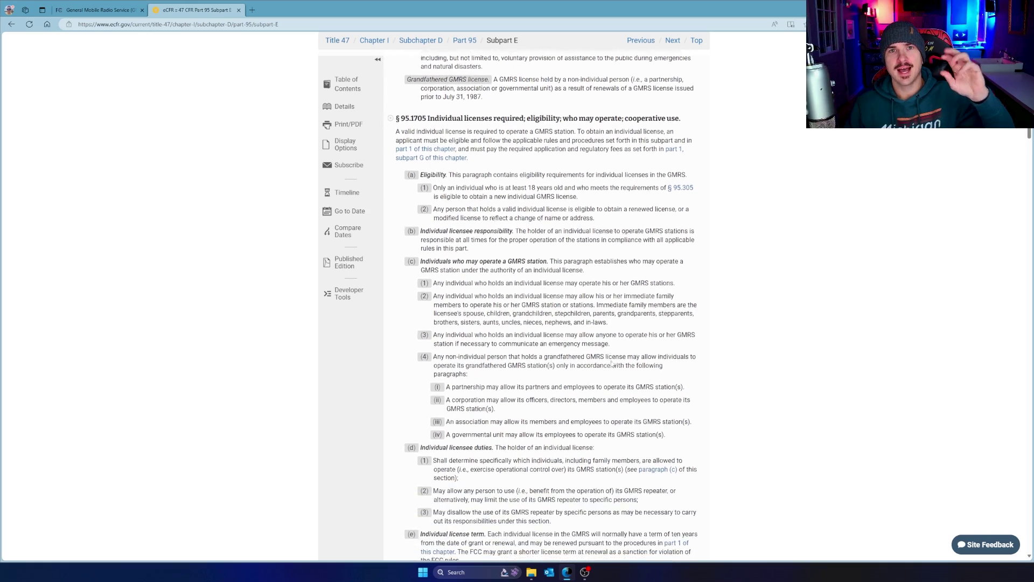
{"action": "scroll", "coordinate": [610, 361], "scroll_direction": "down", "scroll_amount": 4}
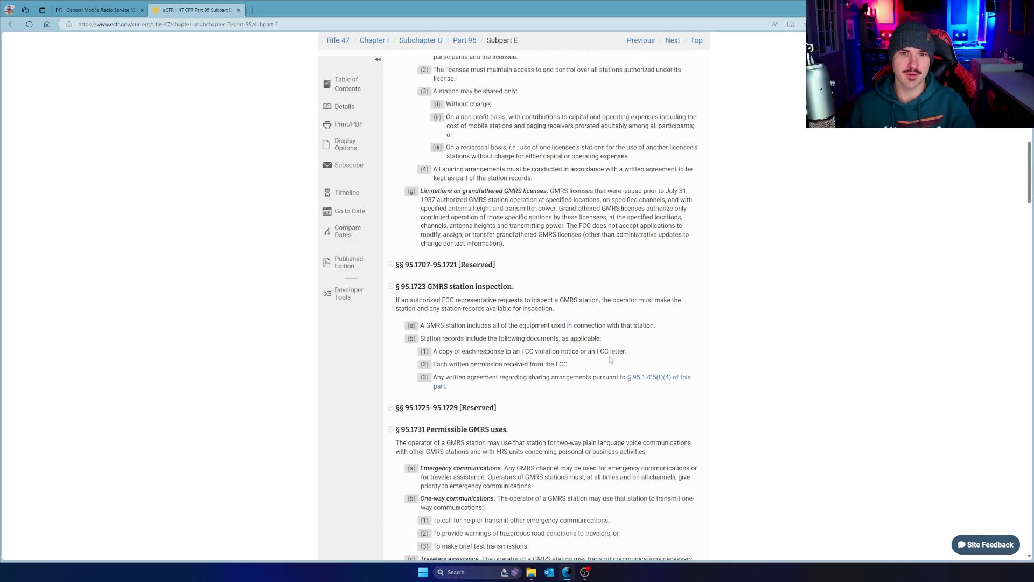
{"action": "key", "text": "Home"}
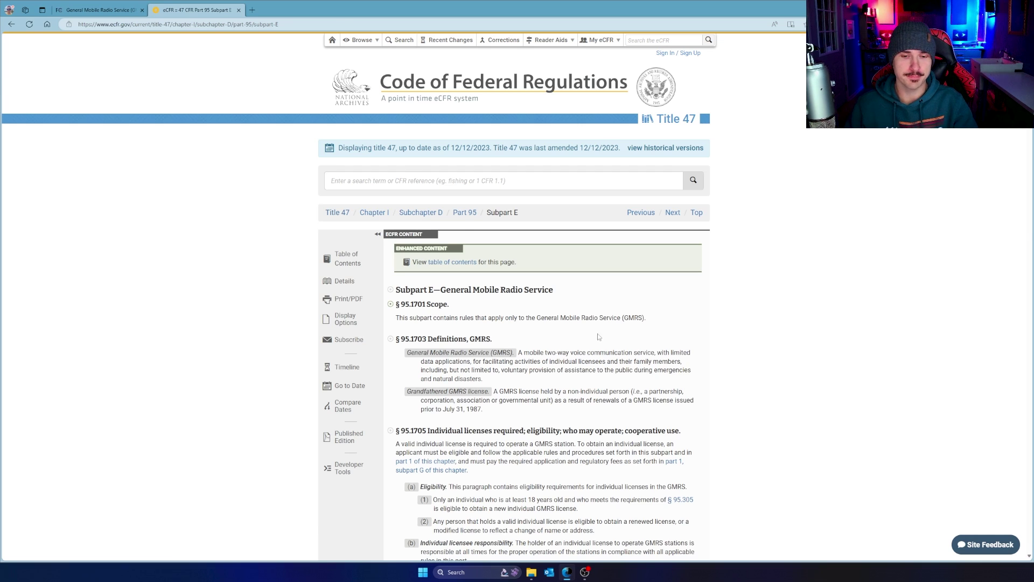
Return to the FCC site, open the updated FCC Registration System (CORES) and start registering a new username.
{"action": "key", "text": "ctrl+shift+Tab"}
{"action": "mouse_move", "coordinate": [500, 83]}
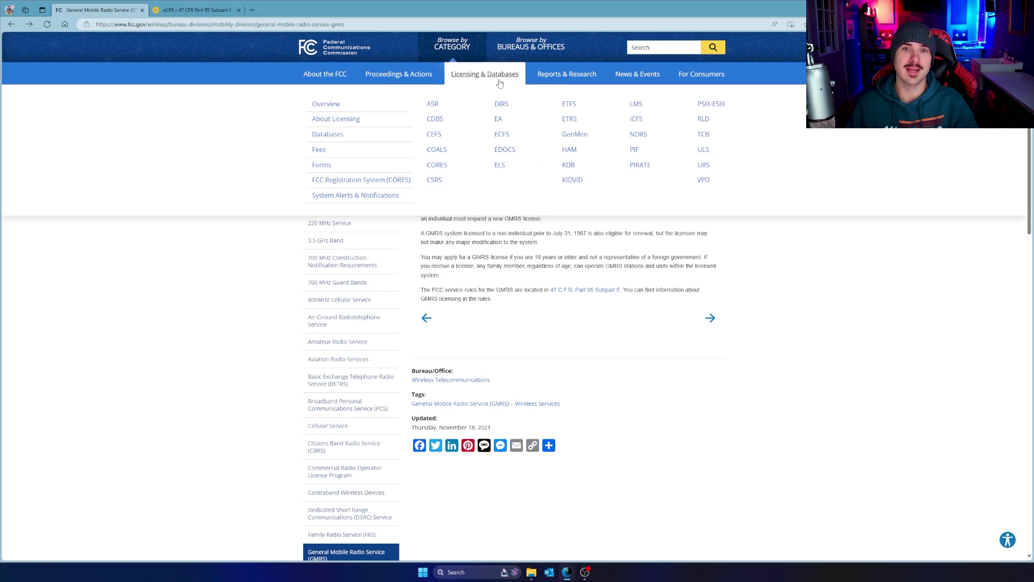
{"action": "left_click", "coordinate": [382, 182]}
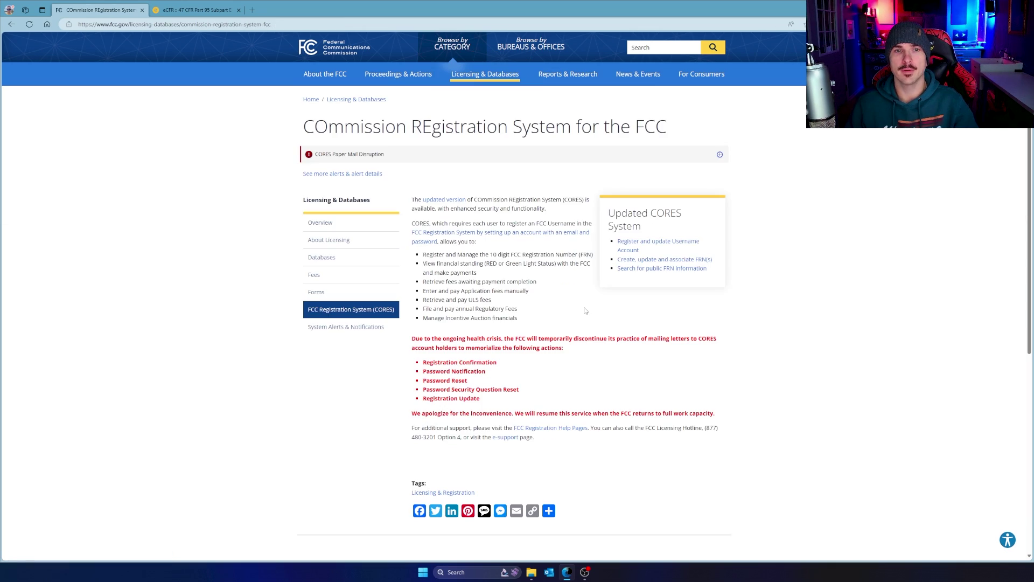
{"action": "left_click", "coordinate": [443, 204]}
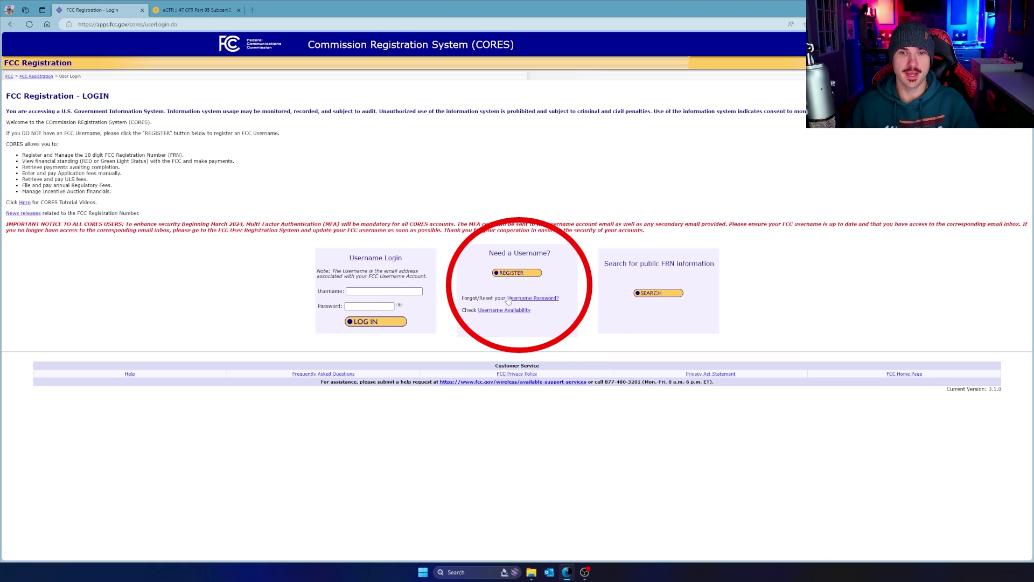
{"action": "left_click", "coordinate": [520, 274]}
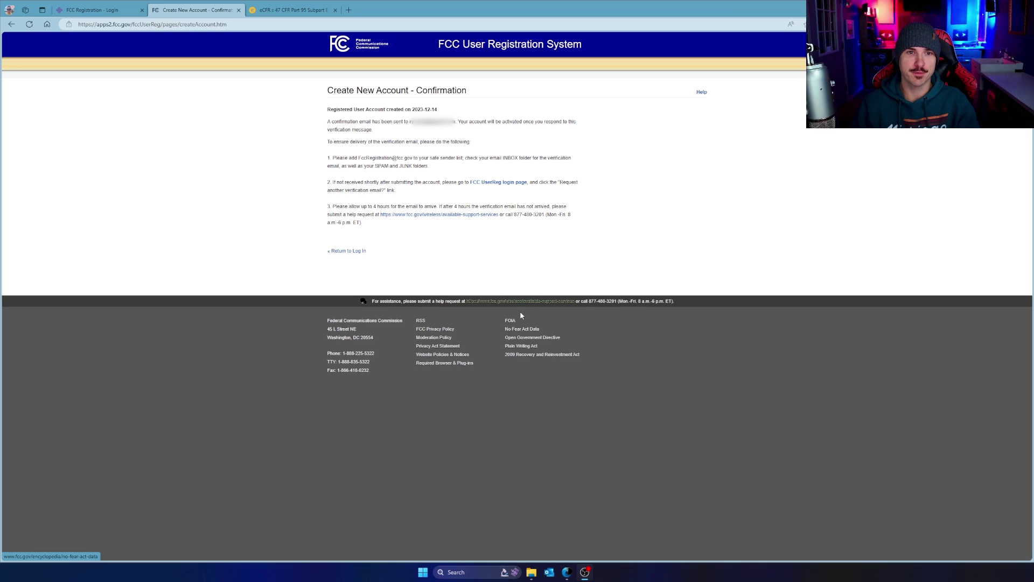
Switch to Outlook and verify the new FCC account through the link in the FCC Account Request Verification email.
{"action": "left_click", "coordinate": [549, 572]}
{"action": "left_click", "coordinate": [738, 320]}
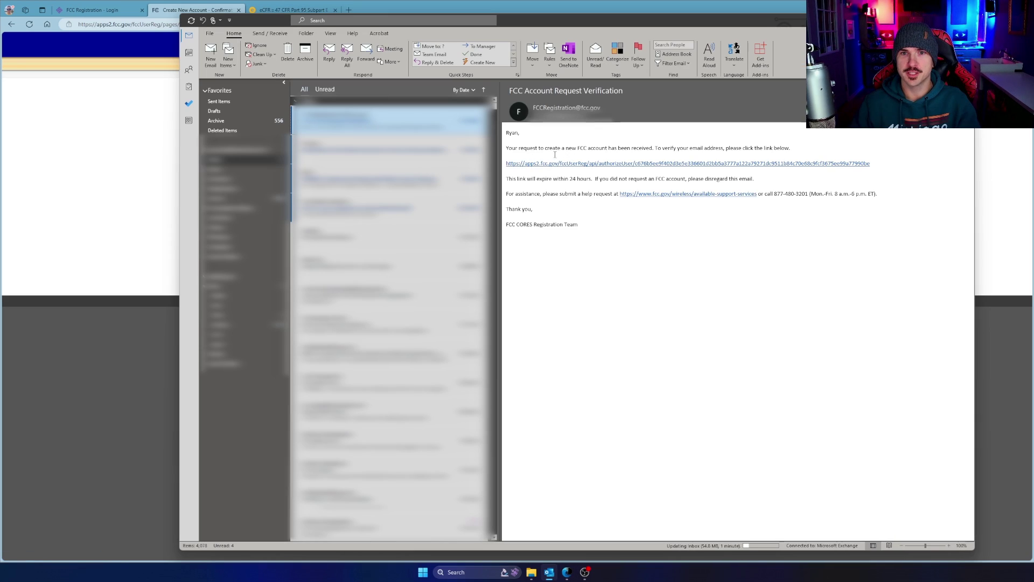
{"action": "left_click", "coordinate": [770, 164]}
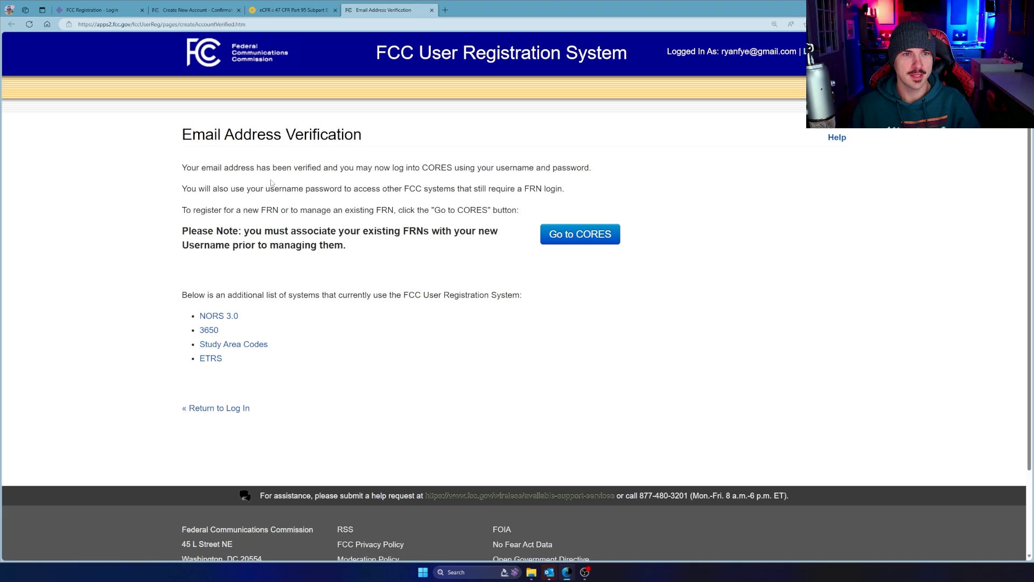
Go to CORES and start registering a new FRN as an individual with a United States contact address, choosing the Individual FRN type.
{"action": "left_click", "coordinate": [599, 234]}
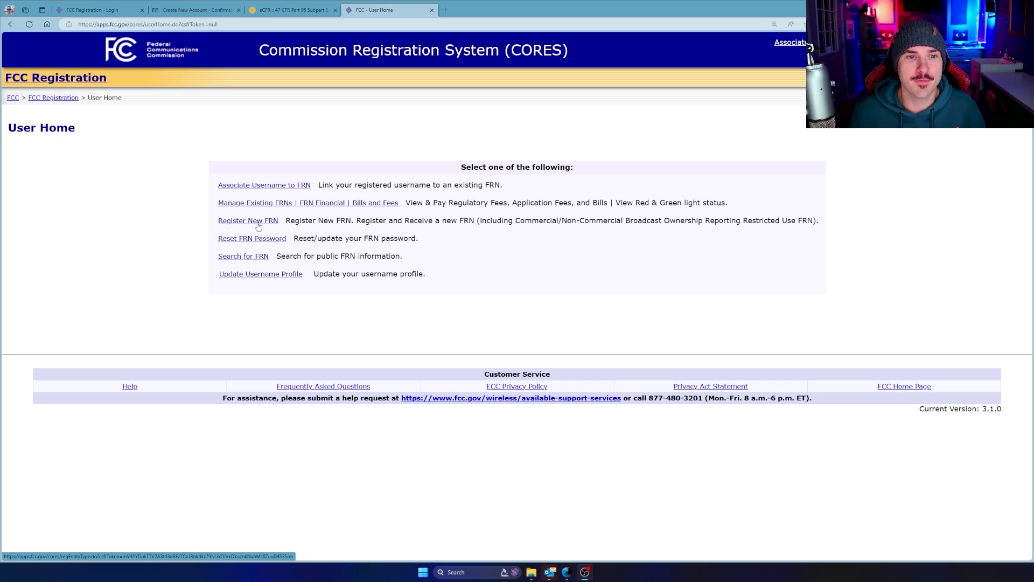
{"action": "left_click", "coordinate": [258, 222]}
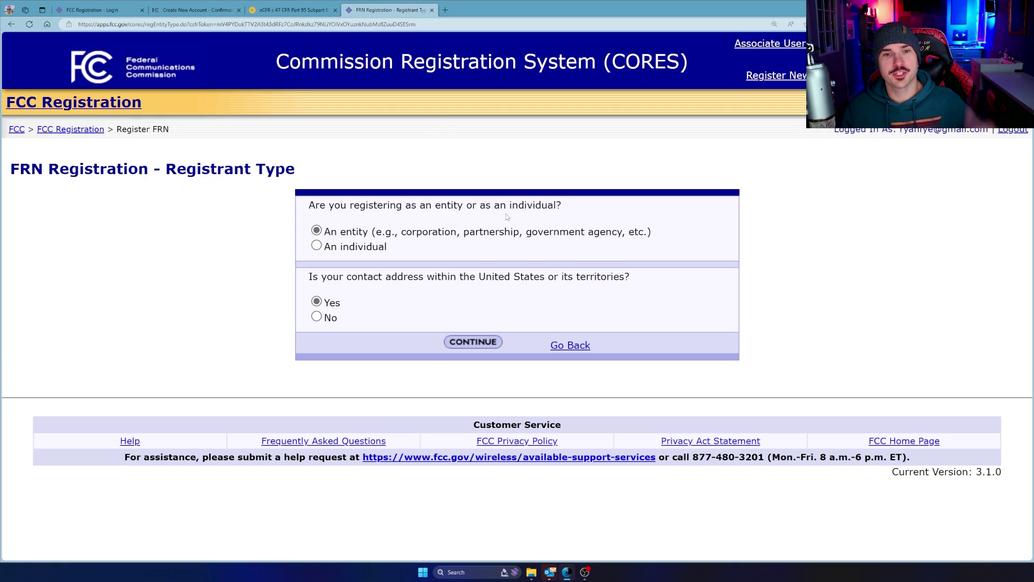
{"action": "left_click", "coordinate": [370, 247]}
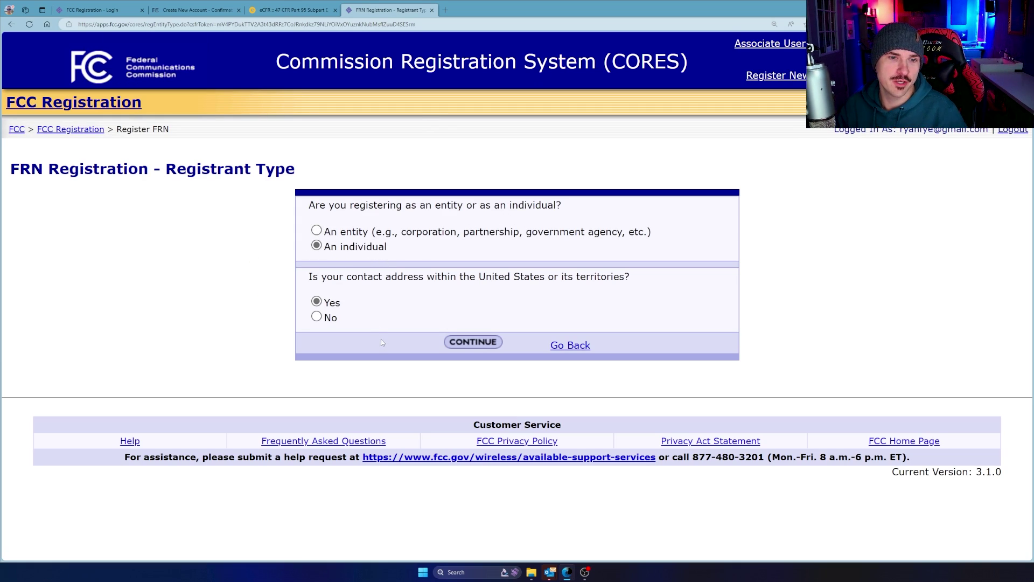
{"action": "left_click", "coordinate": [473, 342]}
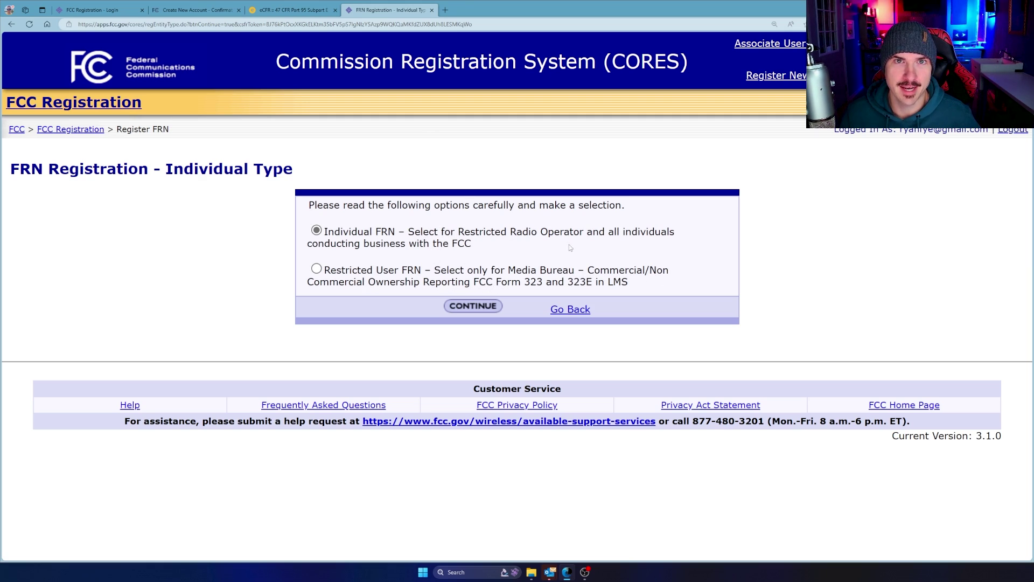
{"action": "left_click", "coordinate": [473, 306]}
Look over the FRN registration form and confirmation details, and continue to the CORES user home page.
{"action": "scroll", "coordinate": [372, 348], "scroll_direction": "down", "scroll_amount": 9}
{"action": "scroll", "coordinate": [371, 348], "scroll_direction": "up", "scroll_amount": 9}
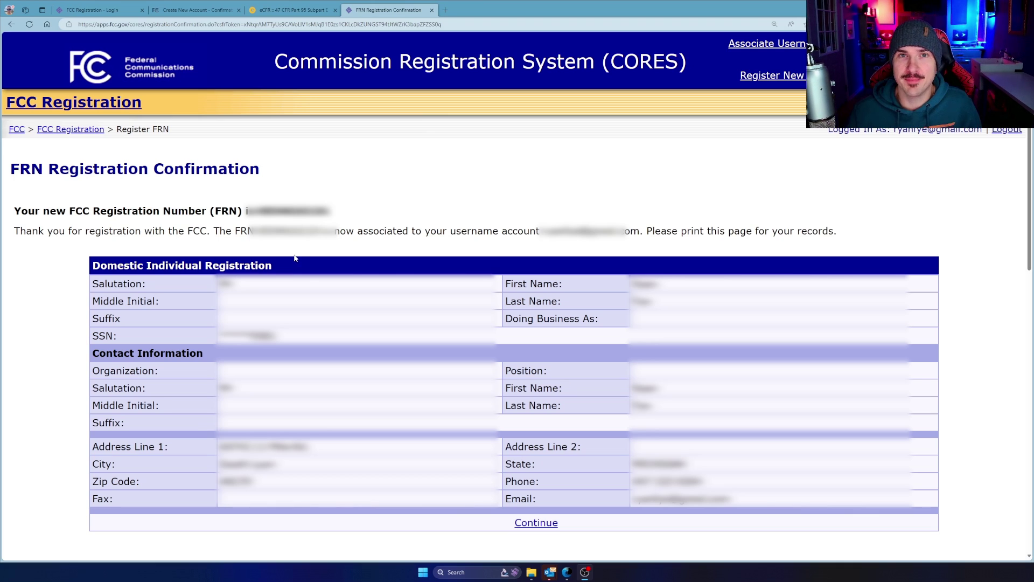
{"action": "scroll", "coordinate": [511, 360], "scroll_direction": "down", "scroll_amount": 4}
{"action": "left_click", "coordinate": [536, 284]}
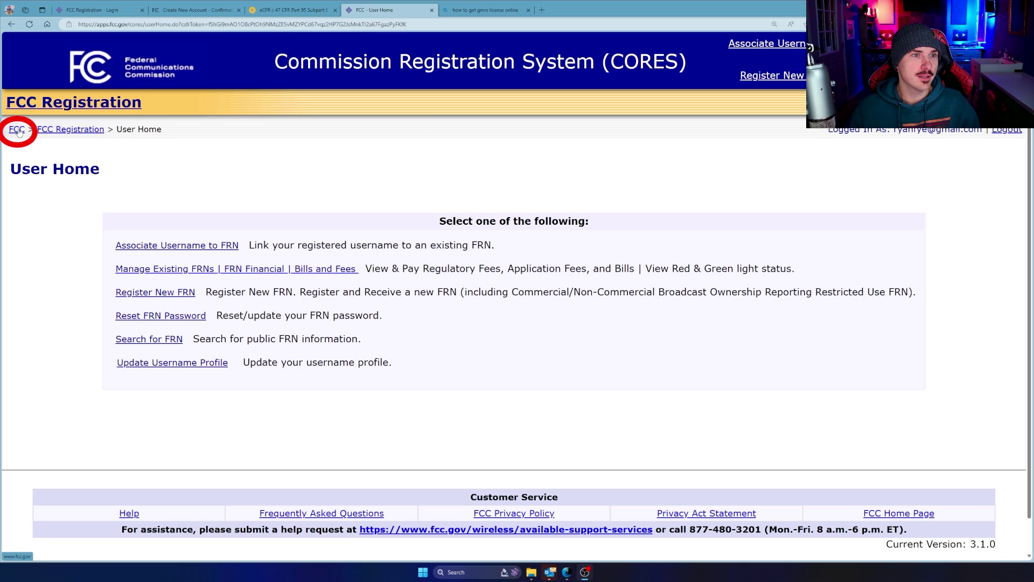
Go to the FCC home page, open the Universal Licensing System from the About Licensing page and choose to file online.
{"action": "left_click", "coordinate": [17, 131]}
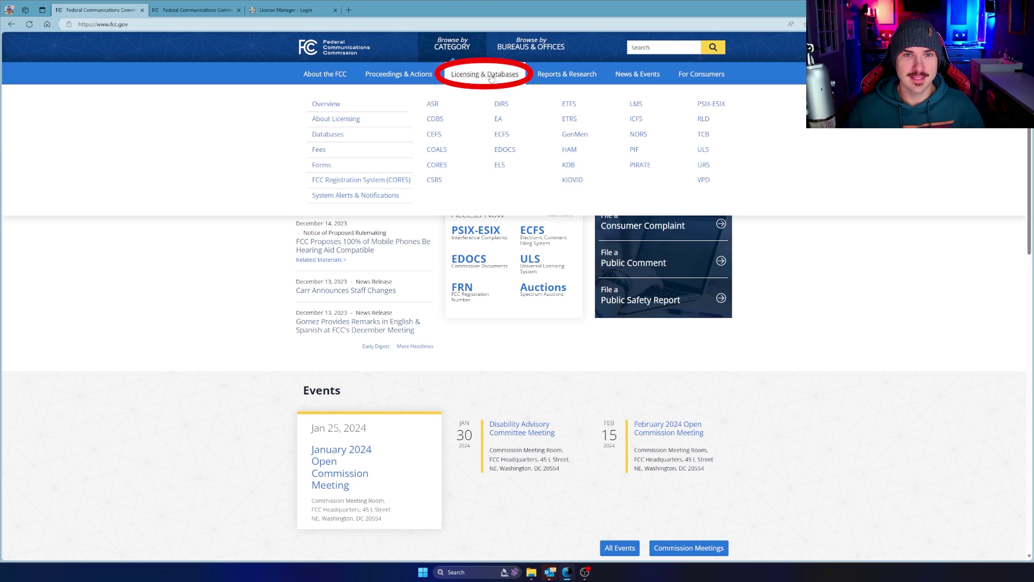
{"action": "left_click", "coordinate": [342, 124]}
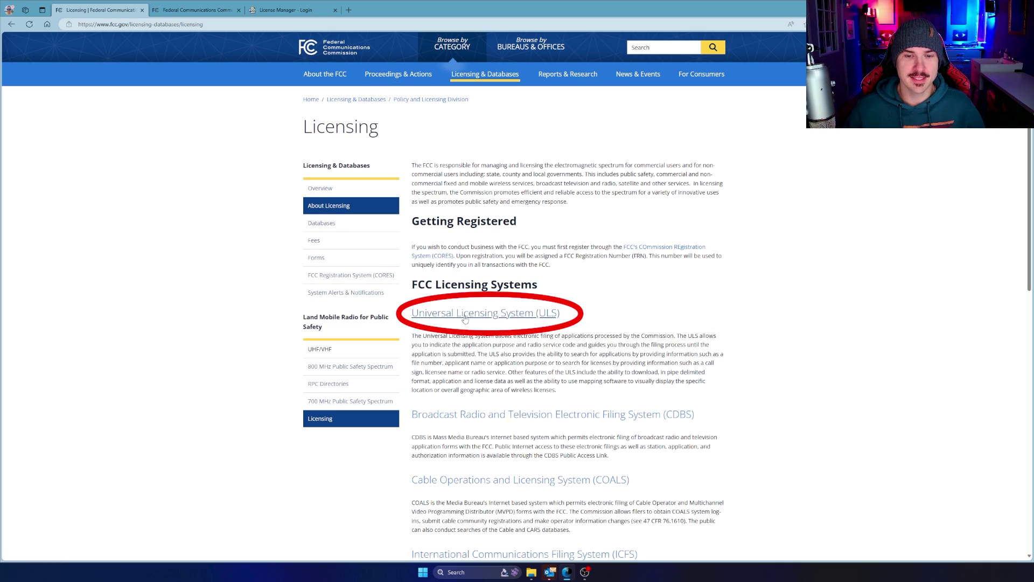
{"action": "left_click", "coordinate": [524, 318]}
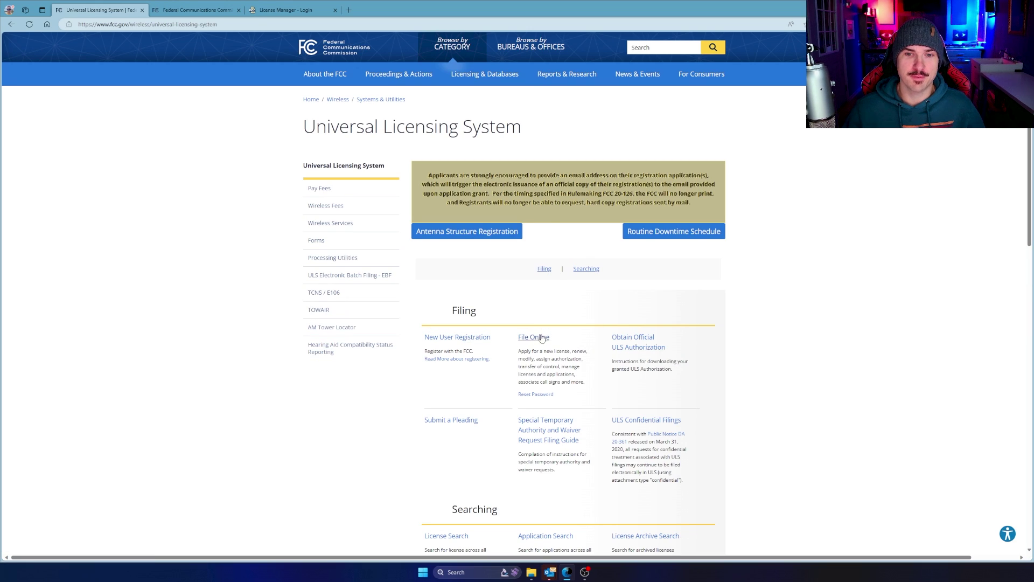
{"action": "scroll", "coordinate": [538, 346], "scroll_direction": "up", "scroll_amount": 5, "text": "ctrl"}
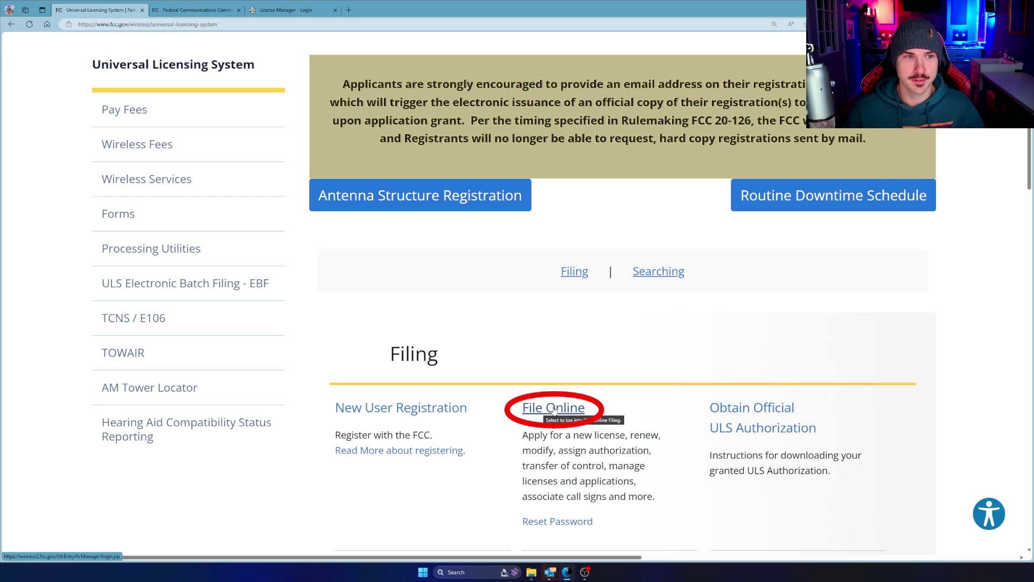
{"action": "left_click", "coordinate": [555, 408]}
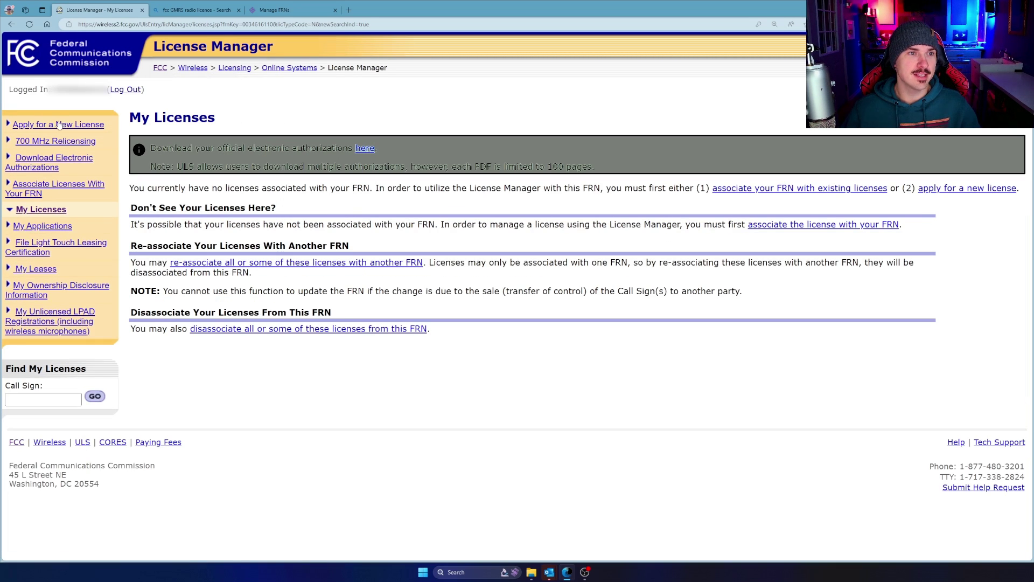
Start a new license application for the radio service ZA - General Mobile Radio (GMRS) and continue to the applicant questions.
{"action": "left_click", "coordinate": [76, 125]}
{"action": "left_click", "coordinate": [295, 192]}
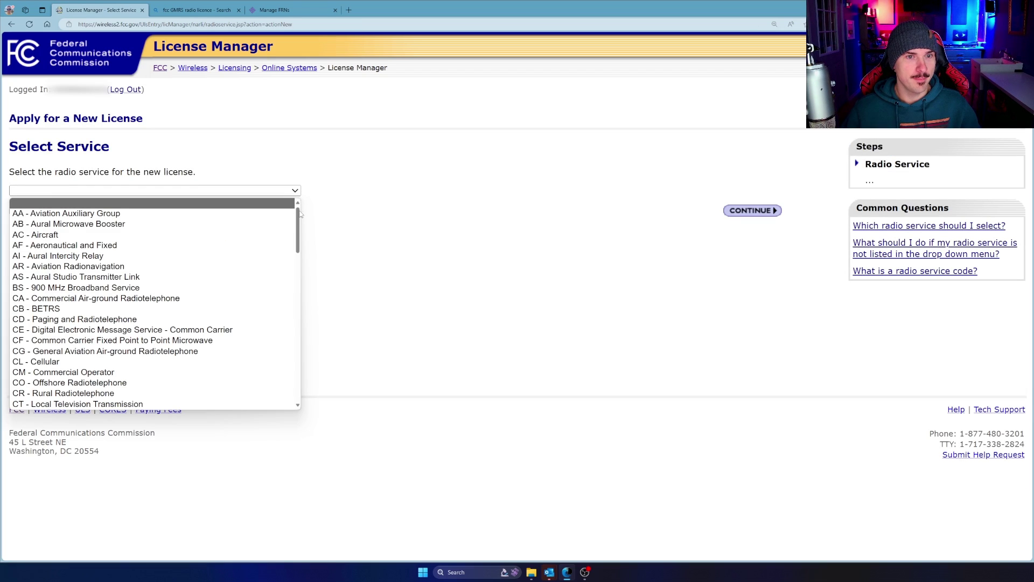
{"action": "scroll", "coordinate": [266, 323], "scroll_direction": "down", "scroll_amount": 15}
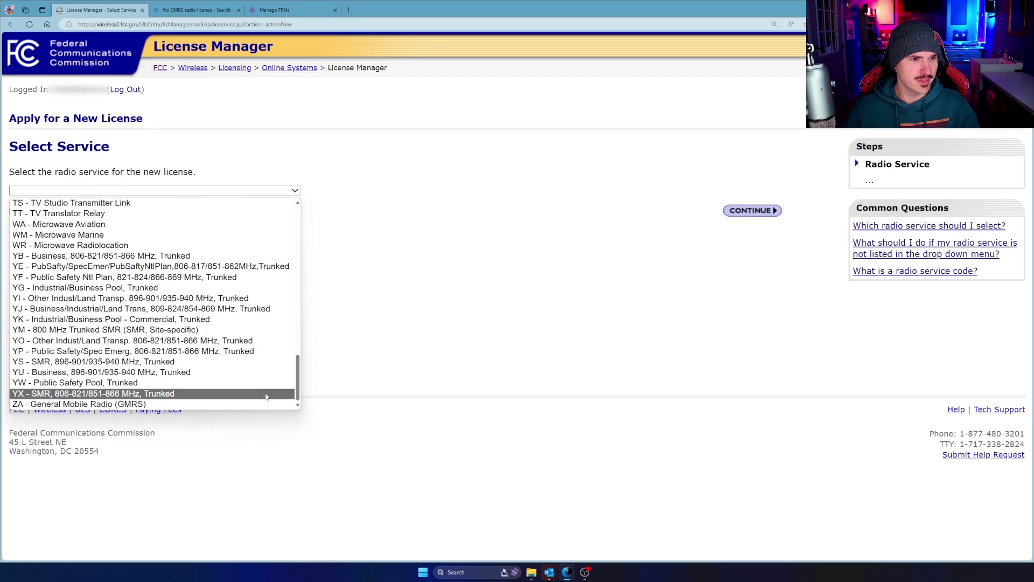
{"action": "left_click", "coordinate": [85, 405]}
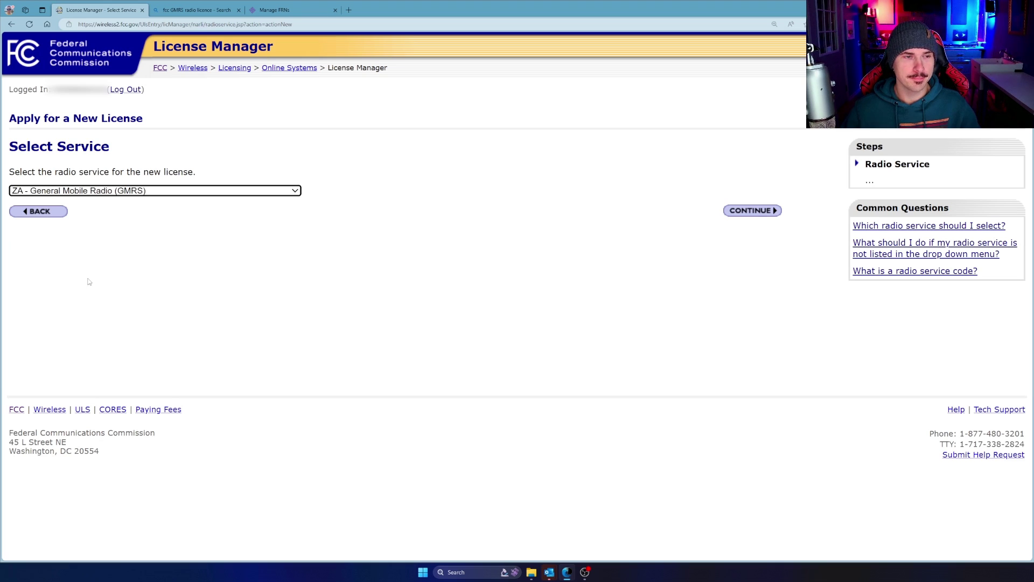
{"action": "left_click", "coordinate": [753, 211]}
{"action": "key", "text": "ctrl+plus"}
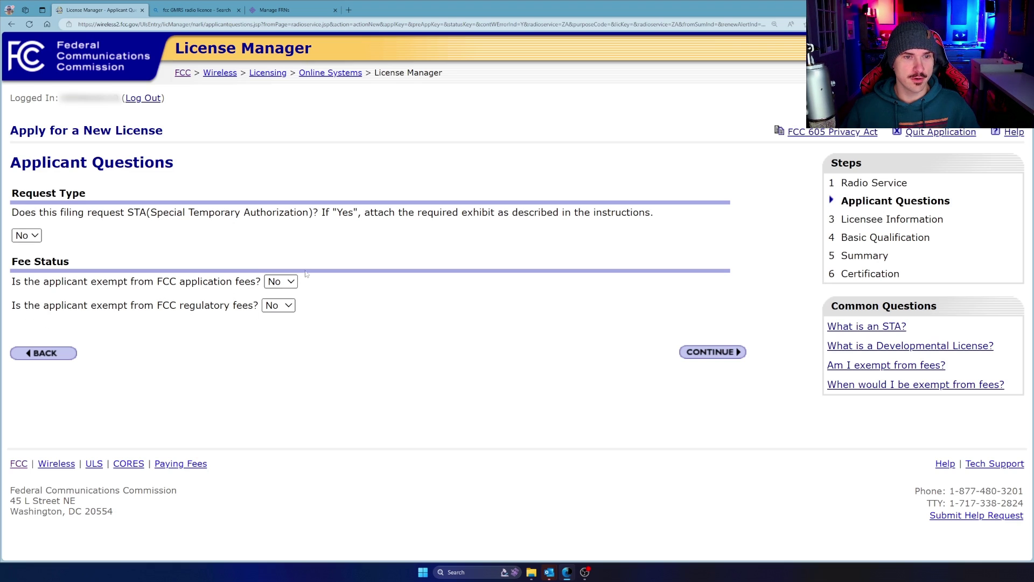
Keep No for the STA request and both fee exemptions, answer the felony conviction question, and continue to certification.
{"action": "left_click", "coordinate": [711, 353]}
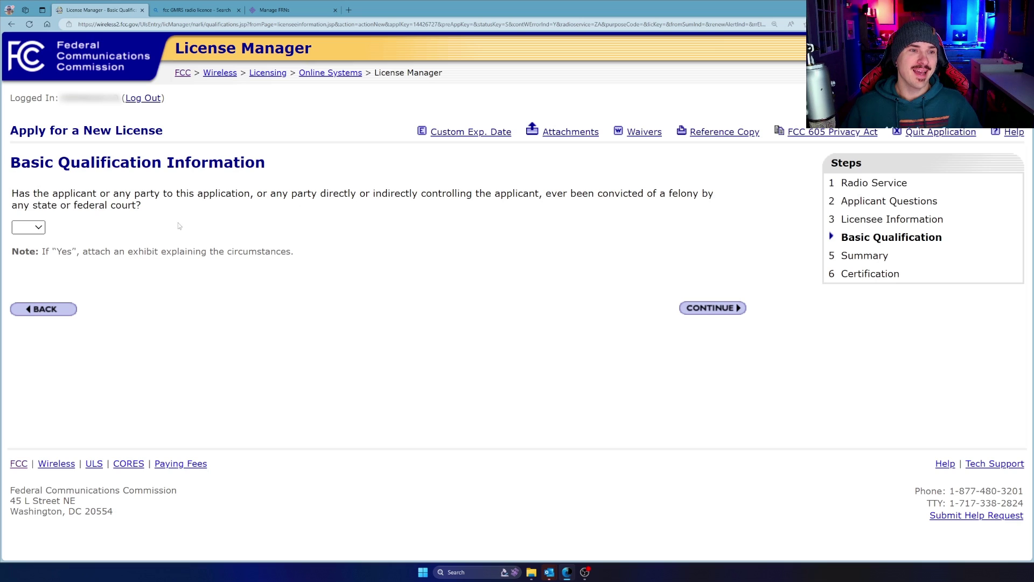
{"action": "left_click", "coordinate": [28, 227]}
{"action": "left_click", "coordinate": [24, 265]}
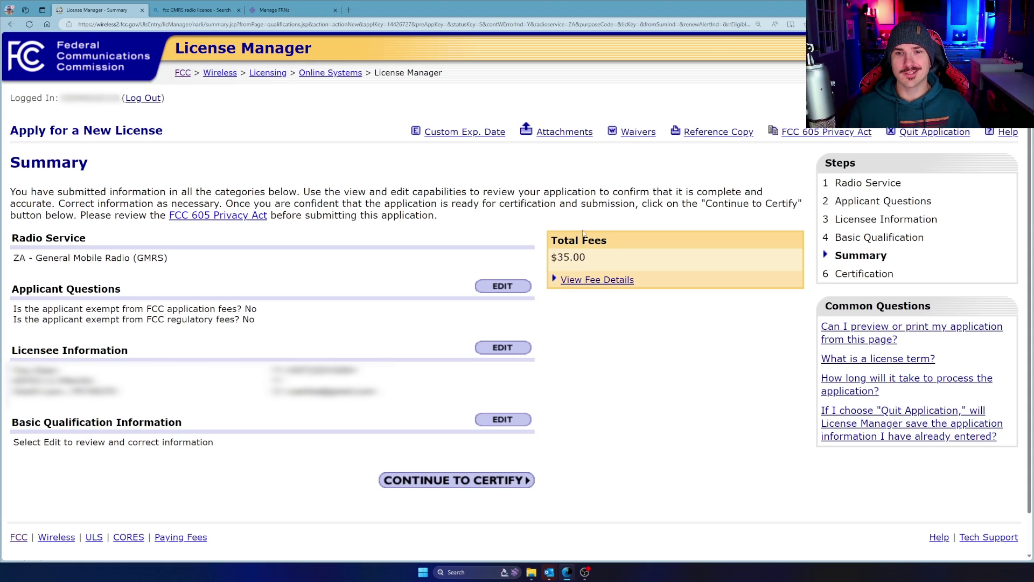
{"action": "left_click", "coordinate": [487, 485]}
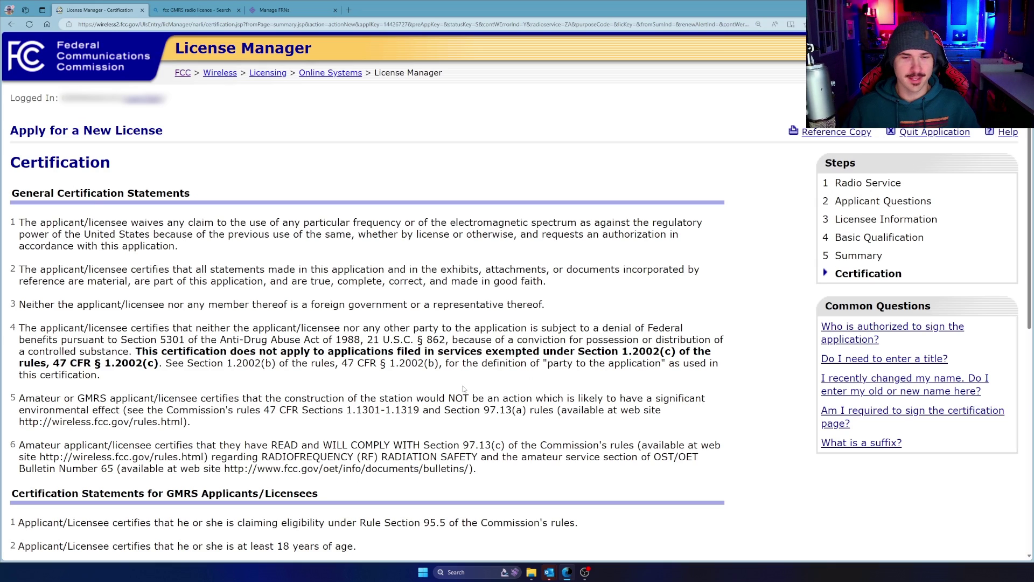
Review the certification statements, complete the signature section and submit the GMRS application.
{"action": "scroll", "coordinate": [462, 385], "scroll_direction": "down", "scroll_amount": 7}
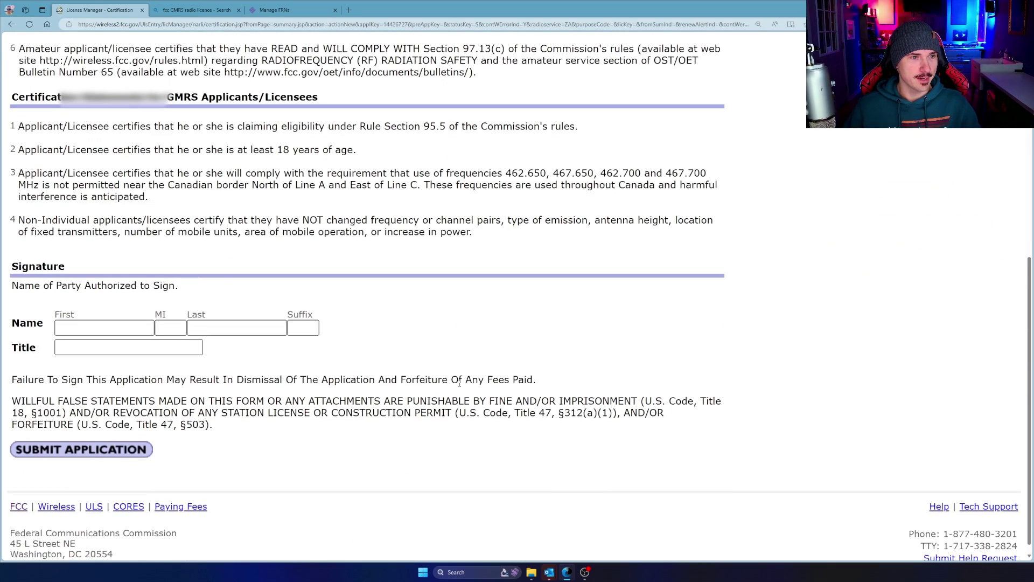
{"action": "scroll", "coordinate": [448, 208], "scroll_direction": "up", "scroll_amount": 7}
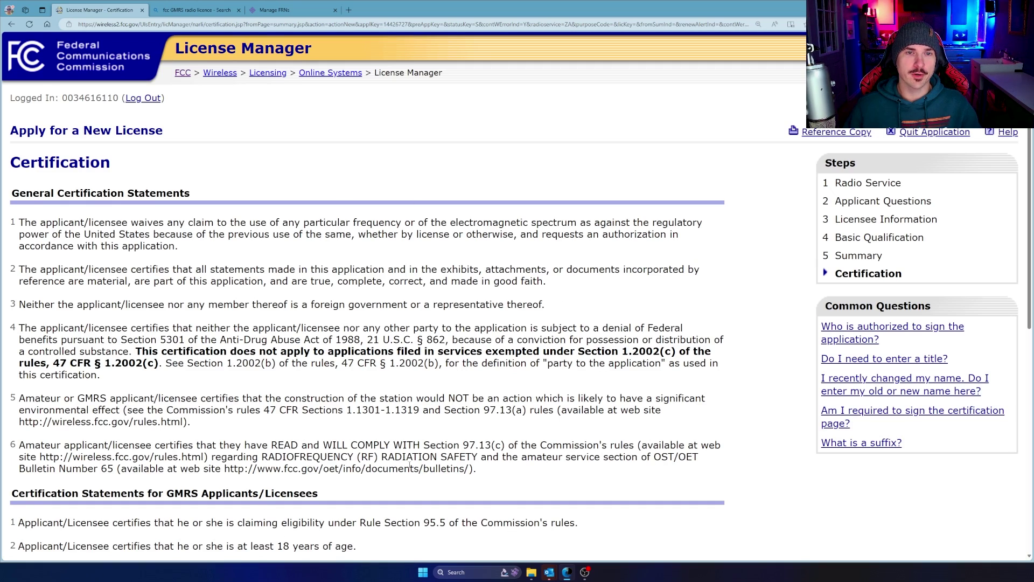
{"action": "scroll", "coordinate": [299, 339], "scroll_direction": "down", "scroll_amount": 6}
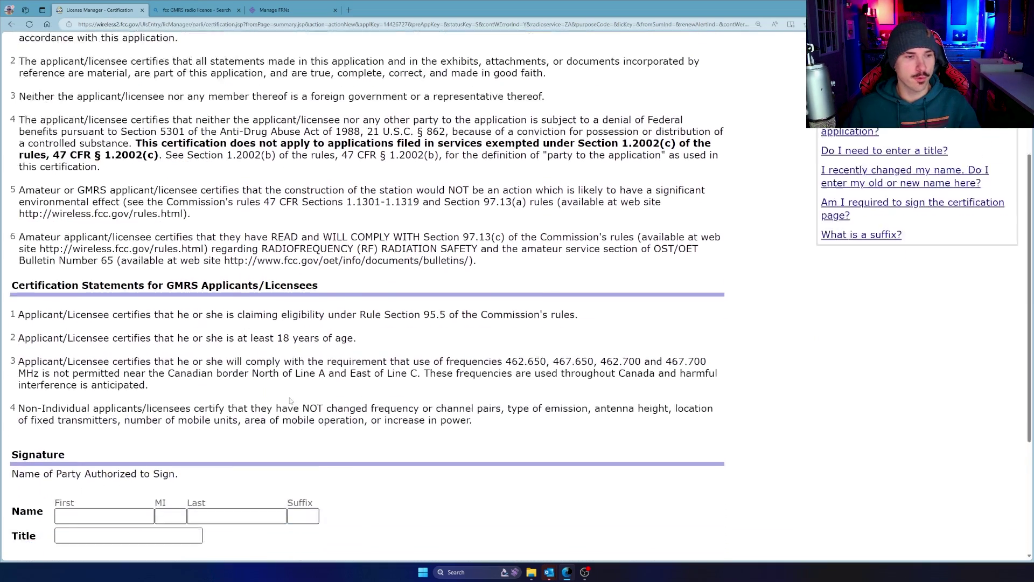
{"action": "left_click", "coordinate": [105, 407]}
{"action": "left_click", "coordinate": [87, 437]}
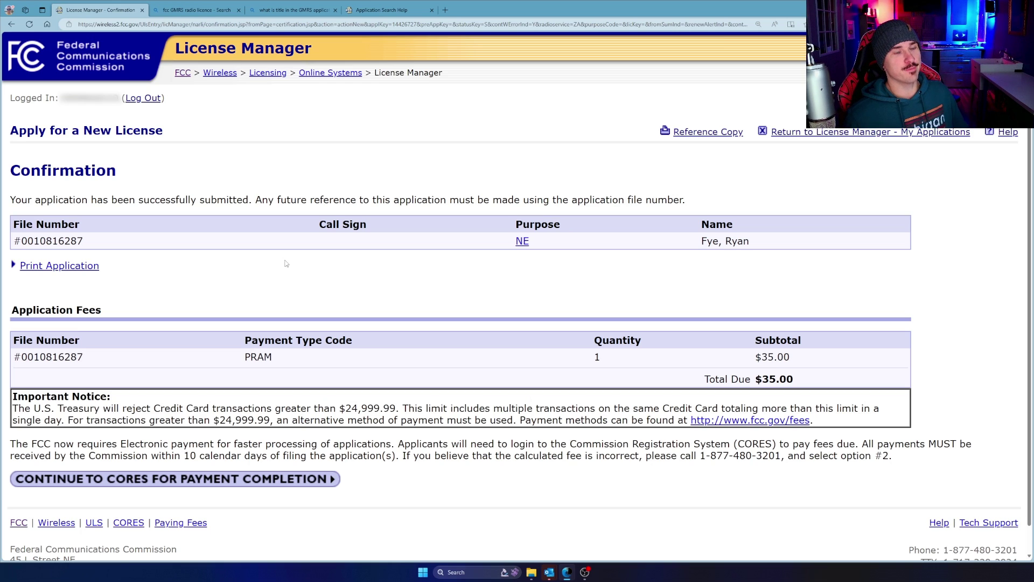
Continue to CORES for payment completion and log in with the FCC username.
{"action": "left_click", "coordinate": [132, 479]}
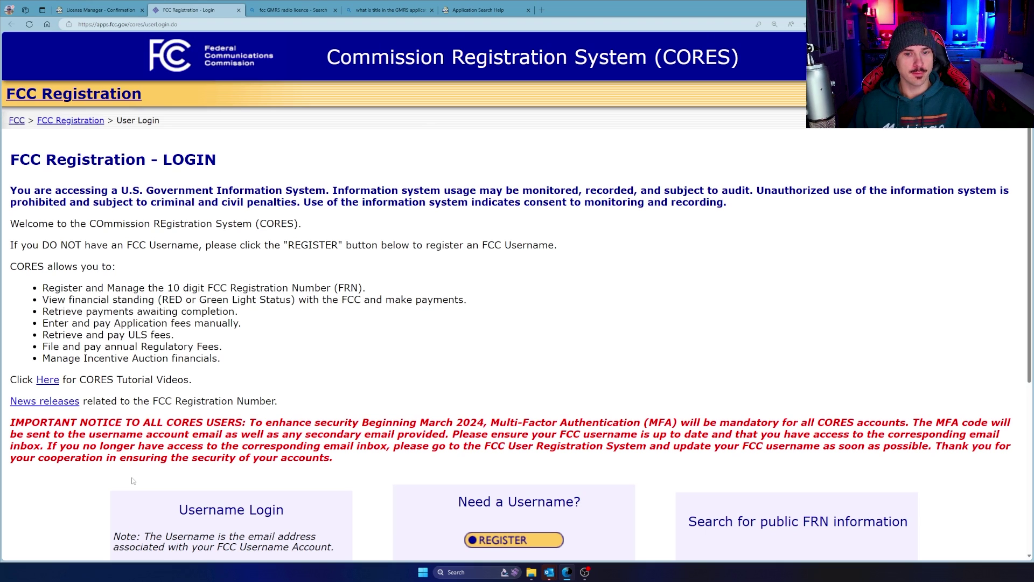
{"action": "scroll", "coordinate": [184, 185], "scroll_direction": "down", "scroll_amount": 4}
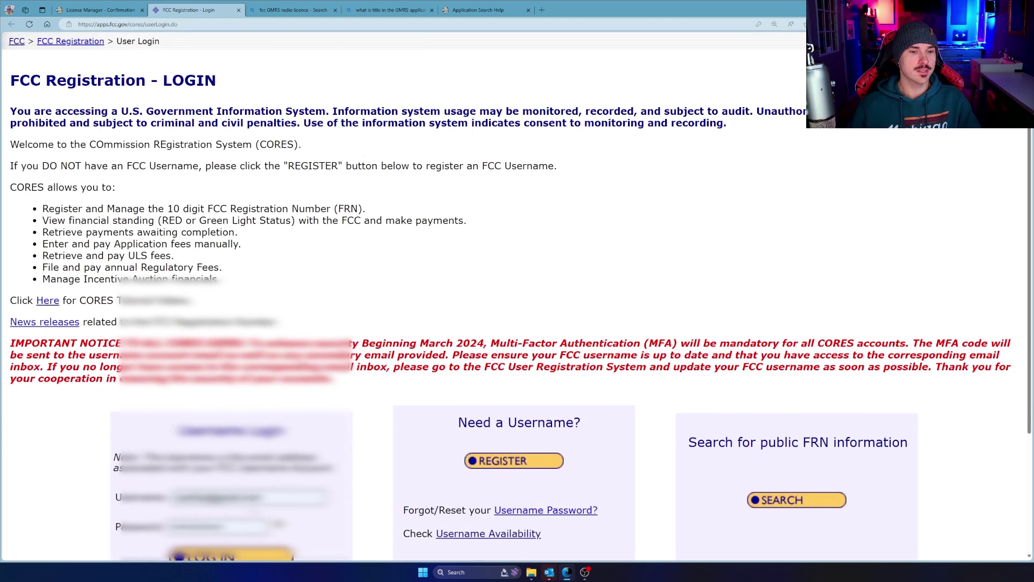
{"action": "left_click", "coordinate": [231, 399]}
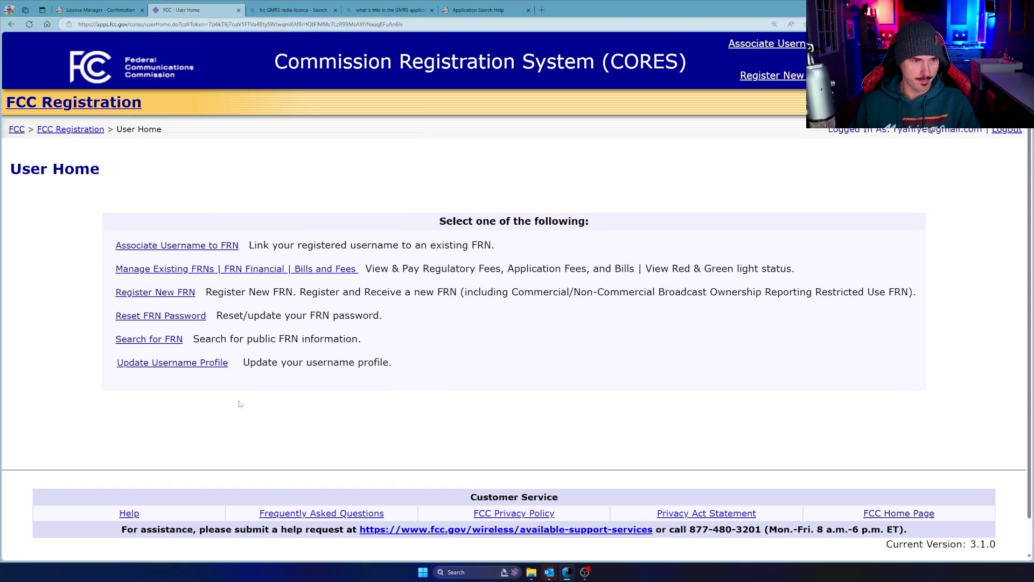
Open the ULS fee payment page for existing FRNs and continue to pay with the licensee FRN selected.
{"action": "left_click", "coordinate": [326, 269]}
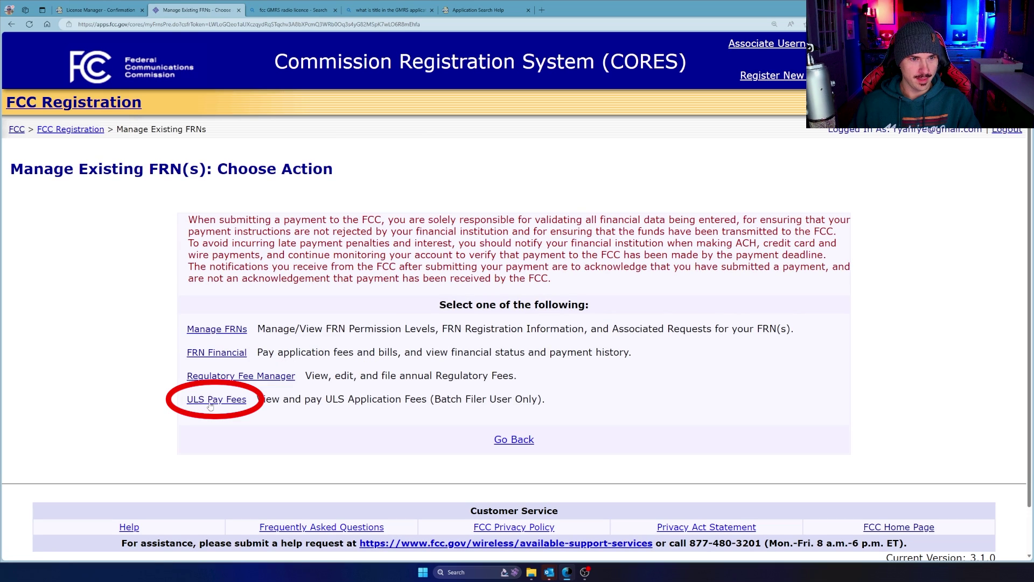
{"action": "left_click", "coordinate": [221, 403]}
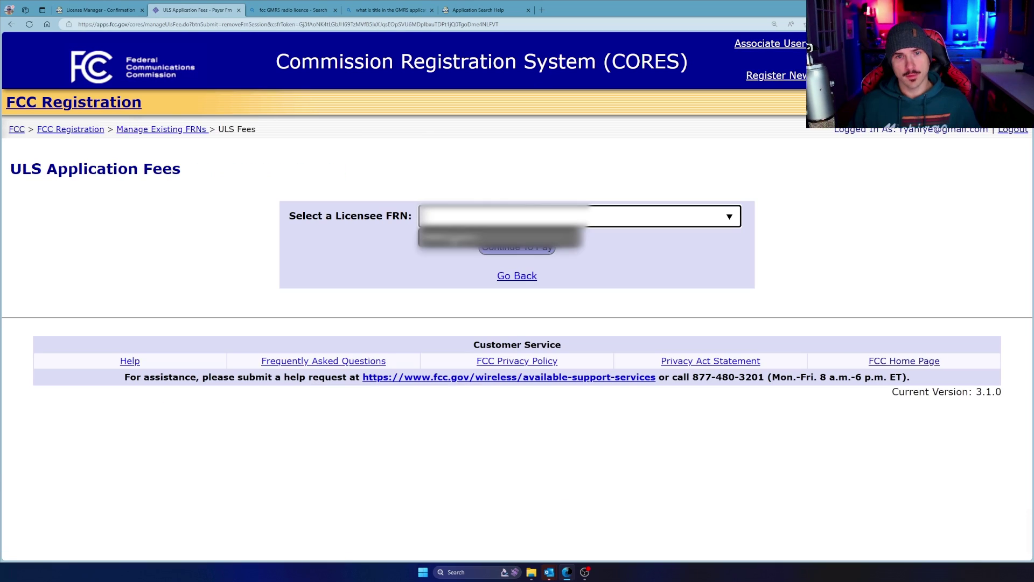
{"action": "left_click", "coordinate": [528, 248]}
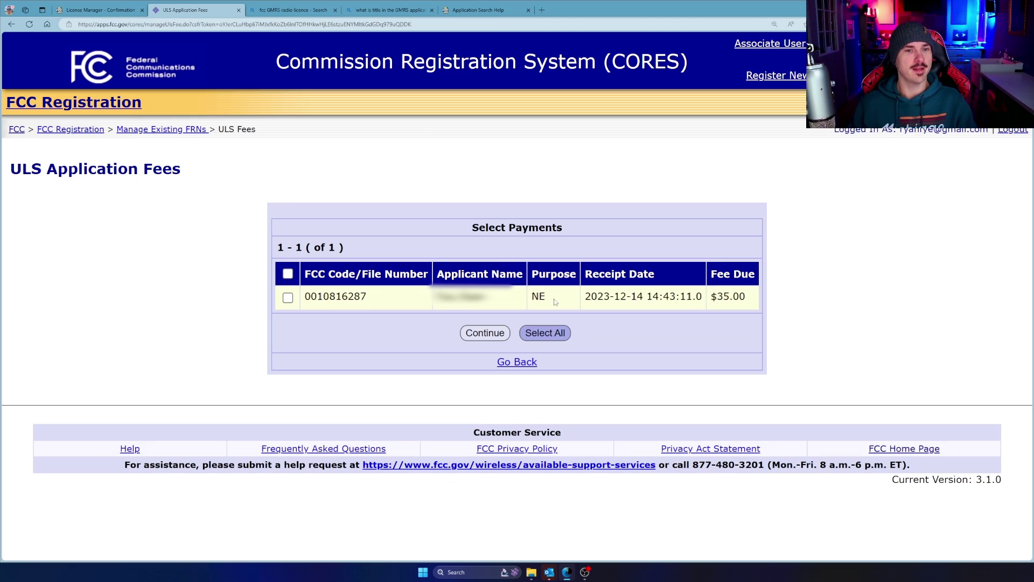
Select the $35.00 new-license application fee for payment and continue to the Remittance Advice card form.
{"action": "left_click", "coordinate": [288, 297]}
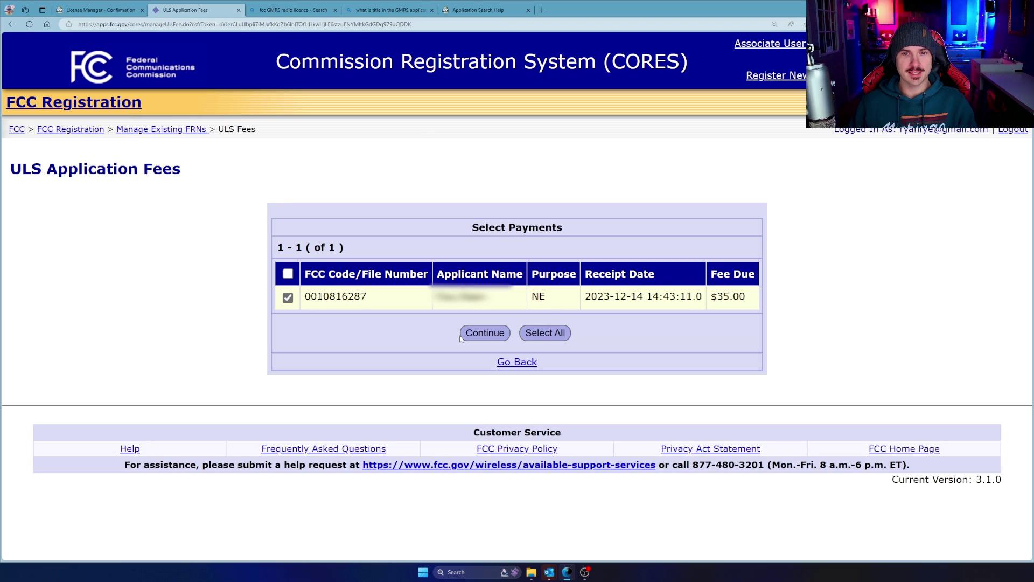
{"action": "left_click", "coordinate": [491, 338]}
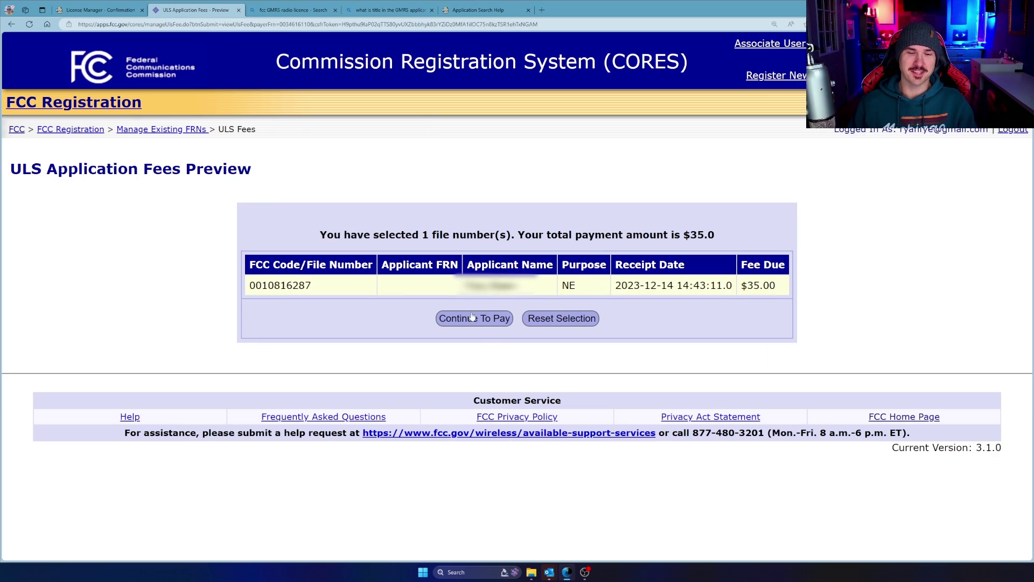
{"action": "left_click", "coordinate": [481, 322]}
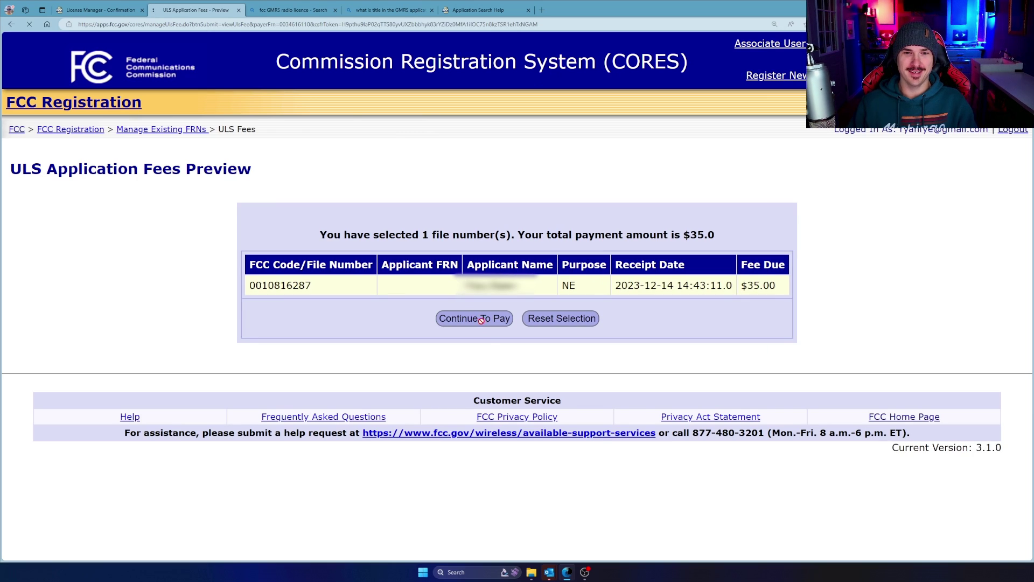
{"action": "left_click", "coordinate": [647, 480]}
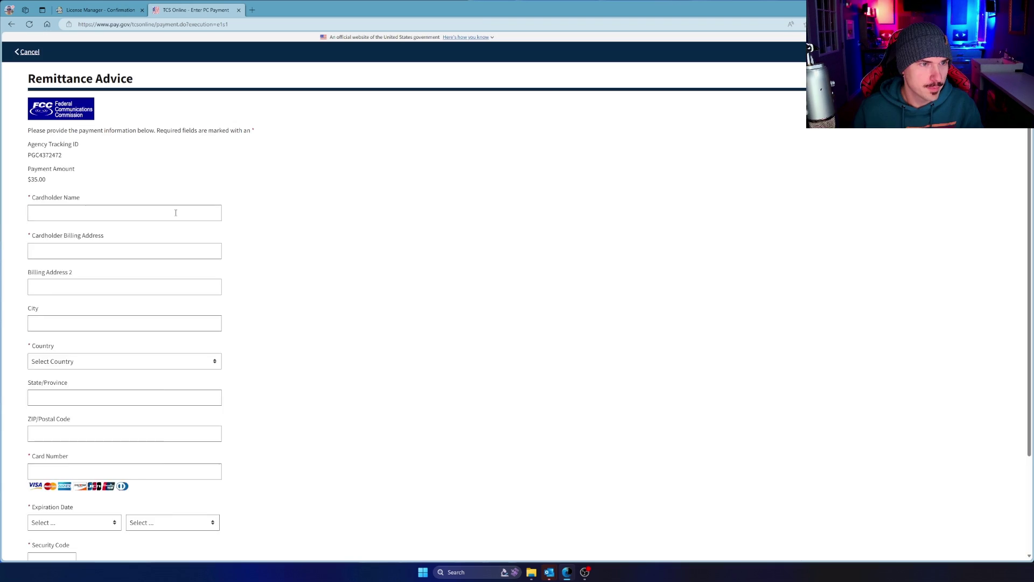
Fill in the cardholder name, billing address and card number details on the payment form and continue to the review.
{"action": "key", "text": "Down"}
{"action": "key", "text": "Return"}
{"action": "key", "text": "Tab"}
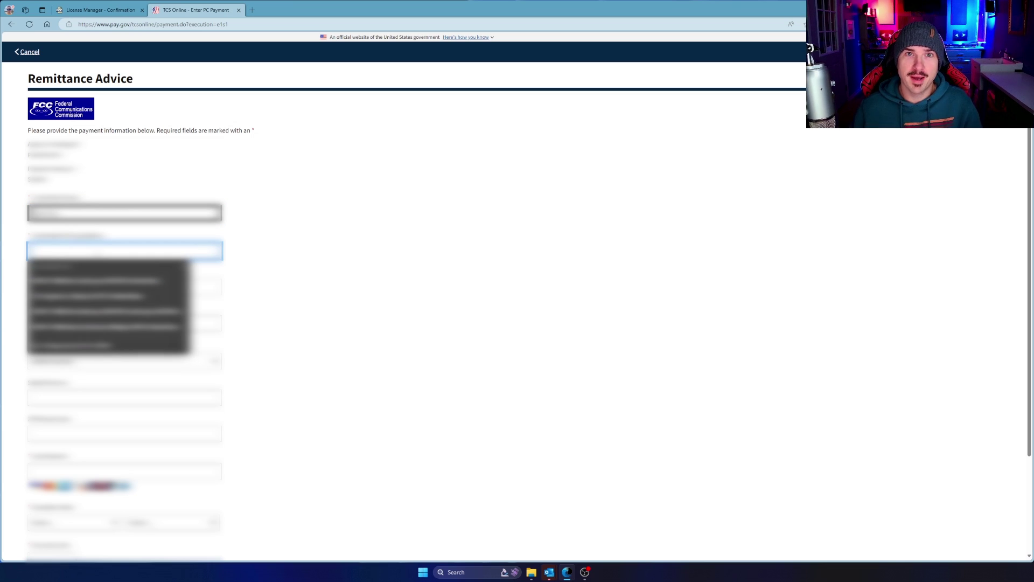
{"action": "key", "text": "Down"}
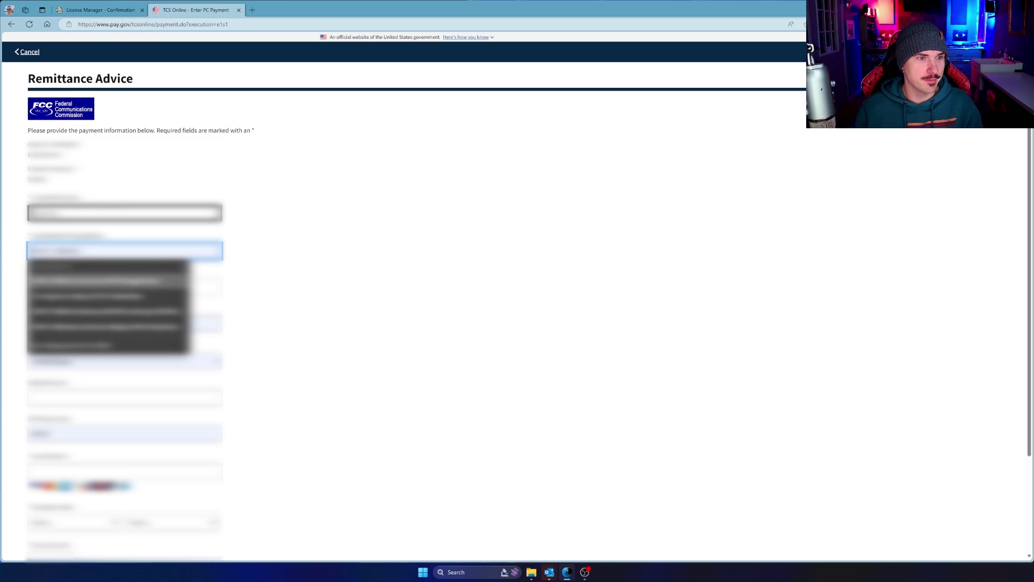
{"action": "key", "text": "Return"}
{"action": "key", "text": "Return"}
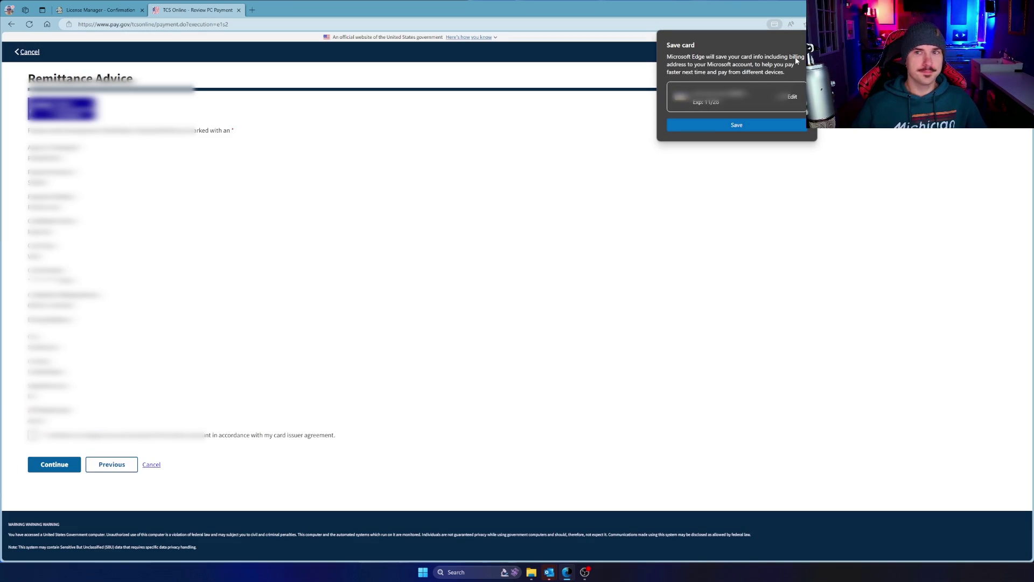
Decline saving the card in the browser, authorize the charge under the card issuer agreement and submit the payment.
{"action": "left_click", "coordinate": [806, 46]}
{"action": "left_click", "coordinate": [33, 435]}
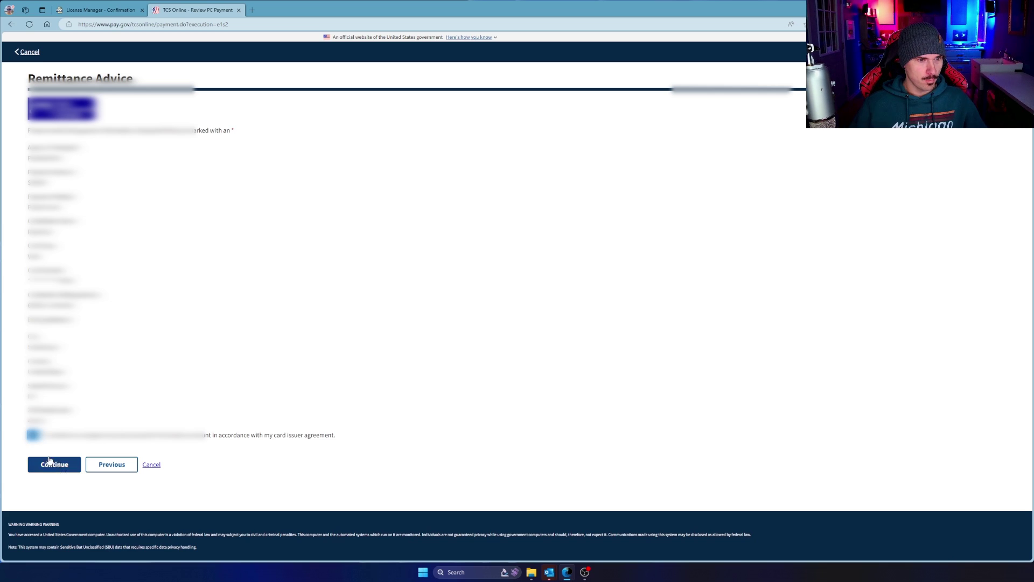
{"action": "left_click", "coordinate": [54, 465]}
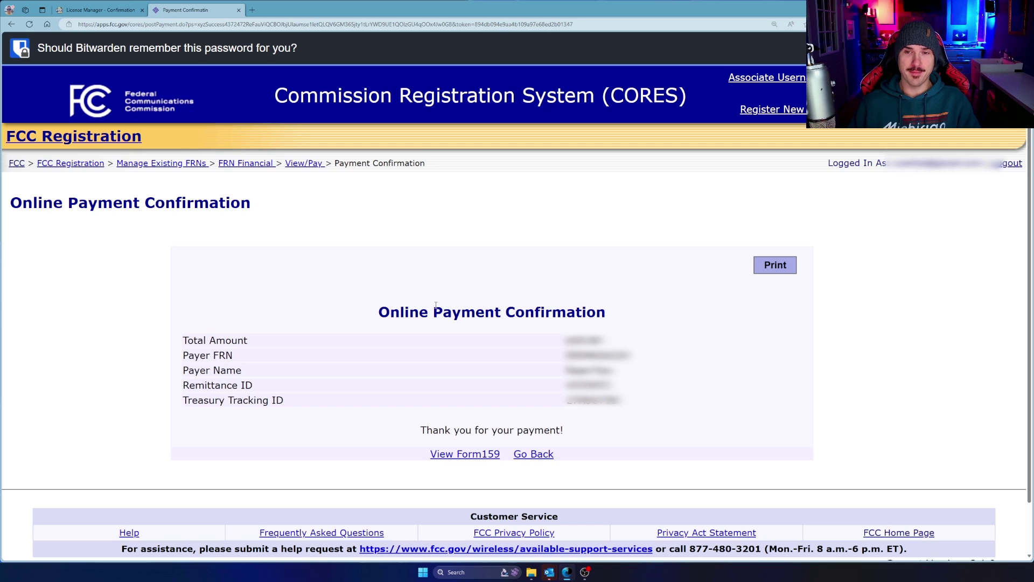
Look over the online payment confirmation and return to the Manage Existing FRNs page.
{"action": "scroll", "coordinate": [436, 305], "scroll_direction": "down", "scroll_amount": 2}
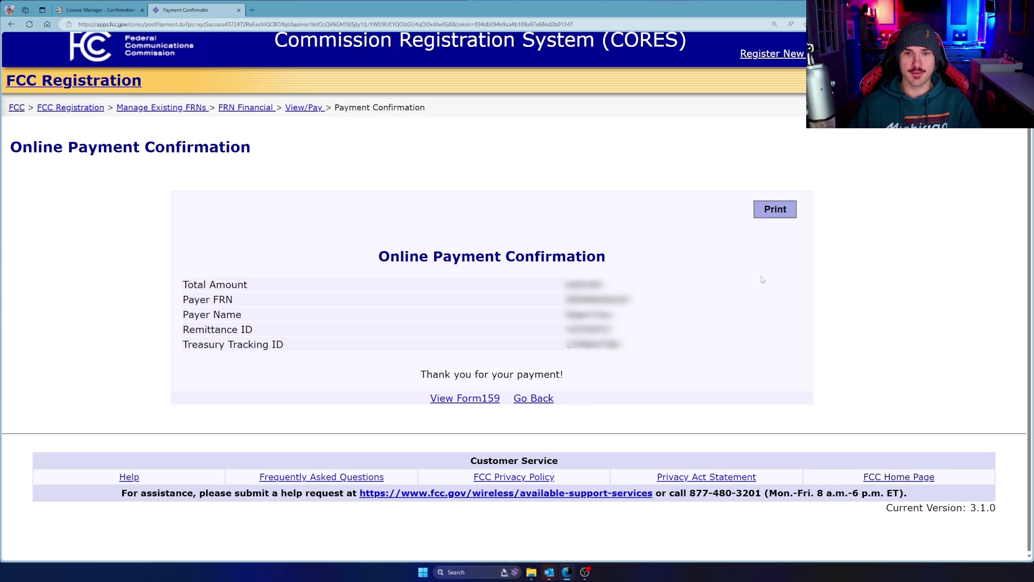
{"action": "scroll", "coordinate": [763, 279], "scroll_direction": "up", "scroll_amount": 1}
{"action": "left_click", "coordinate": [162, 129]}
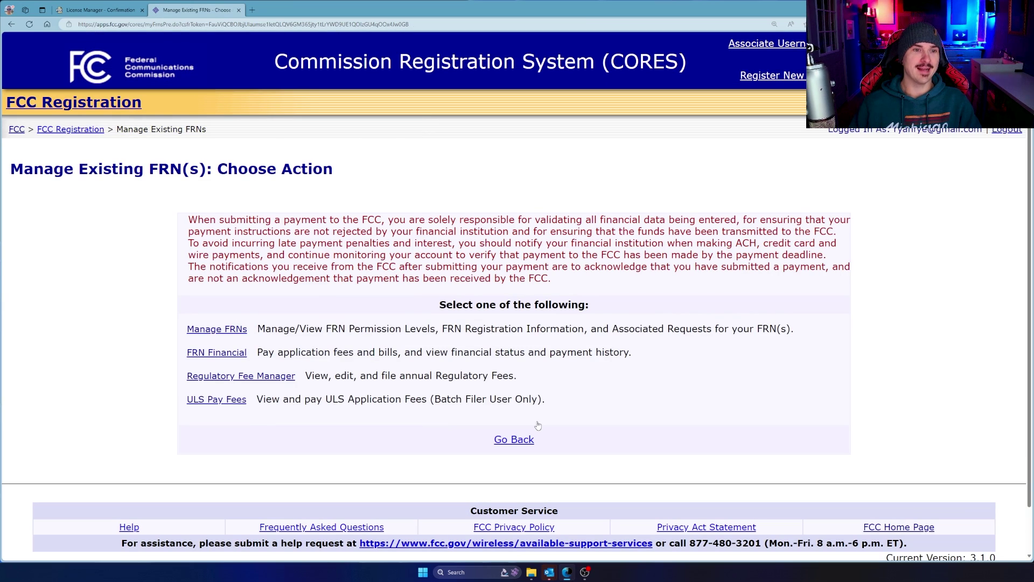
Check the My Licenses page in License Manager for a license associated with the FRN.
{"action": "left_click", "coordinate": [100, 10]}
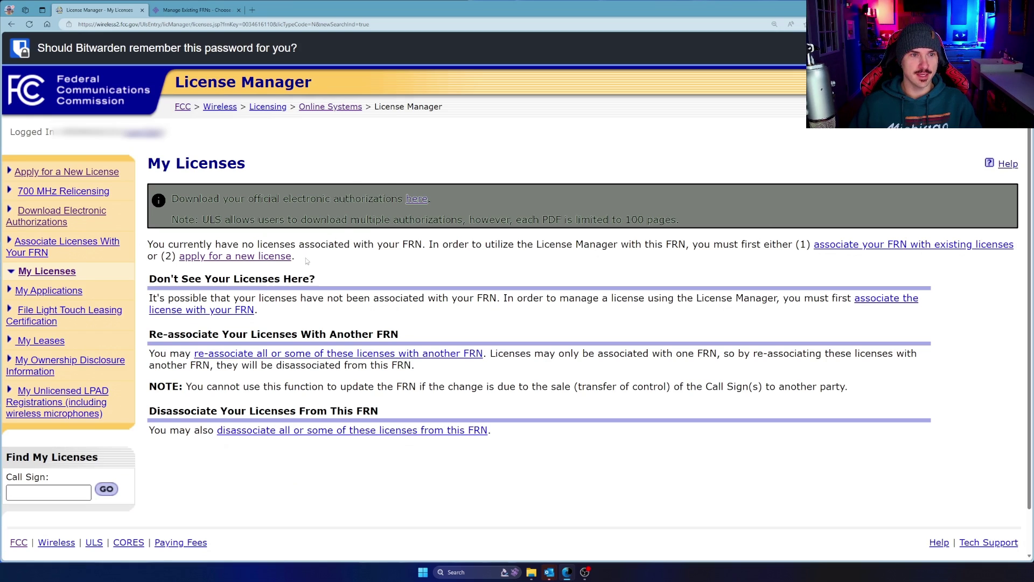
{"action": "left_click_drag", "start_coordinate": [216, 247], "coordinate": [453, 246]}
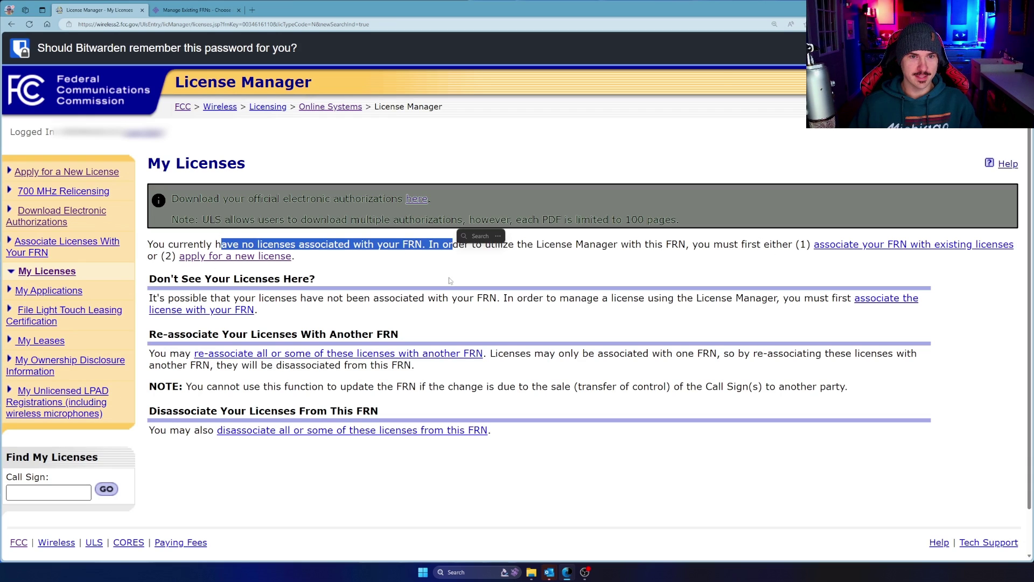
{"action": "left_click", "coordinate": [443, 272]}
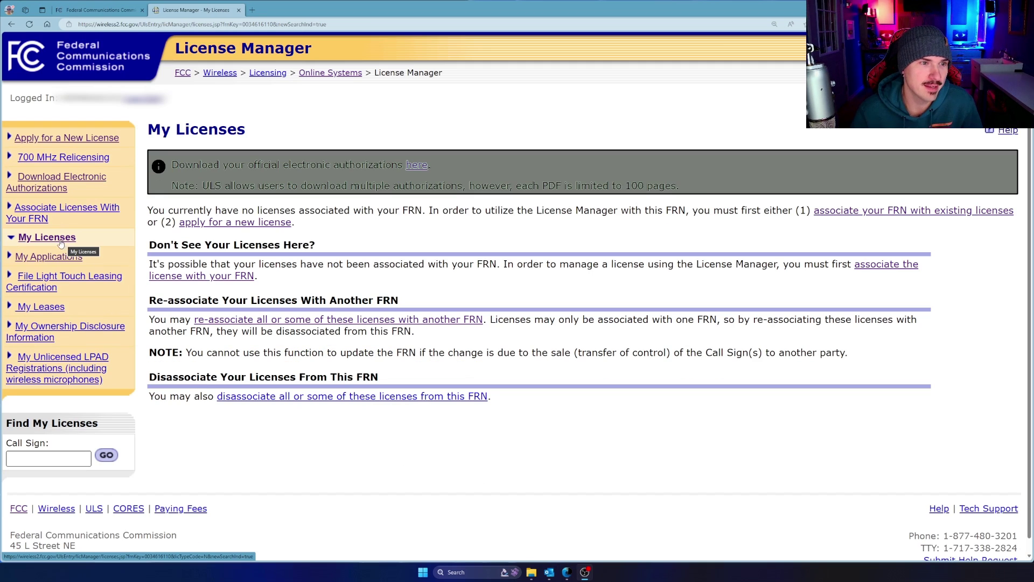
{"action": "left_click", "coordinate": [60, 242]}
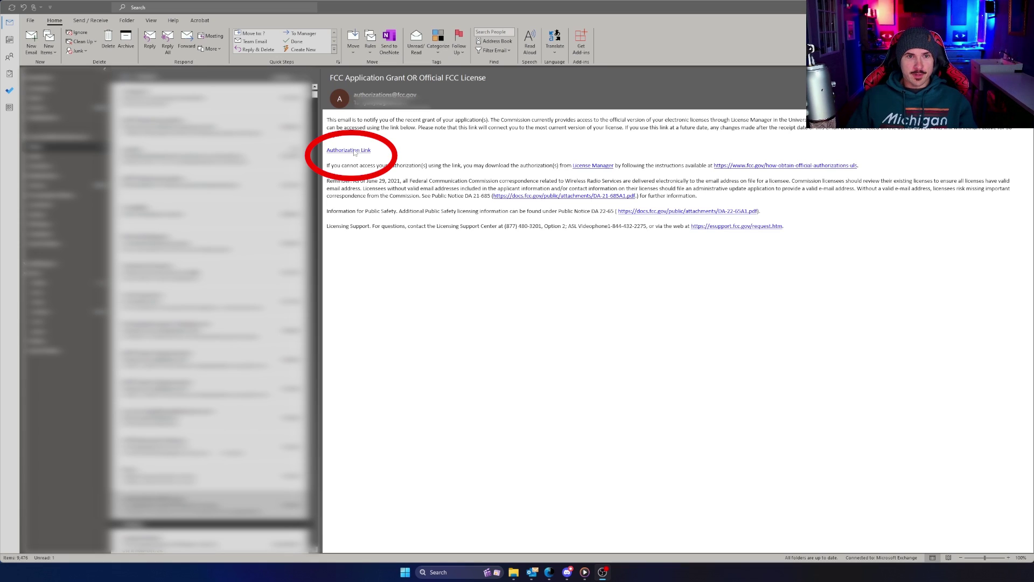
In Outlook, open the Authorization Link from the FCC application grant email and view the official license PDF.
{"action": "left_click", "coordinate": [374, 152]}
{"action": "left_click", "coordinate": [353, 152], "text": "ctrl"}
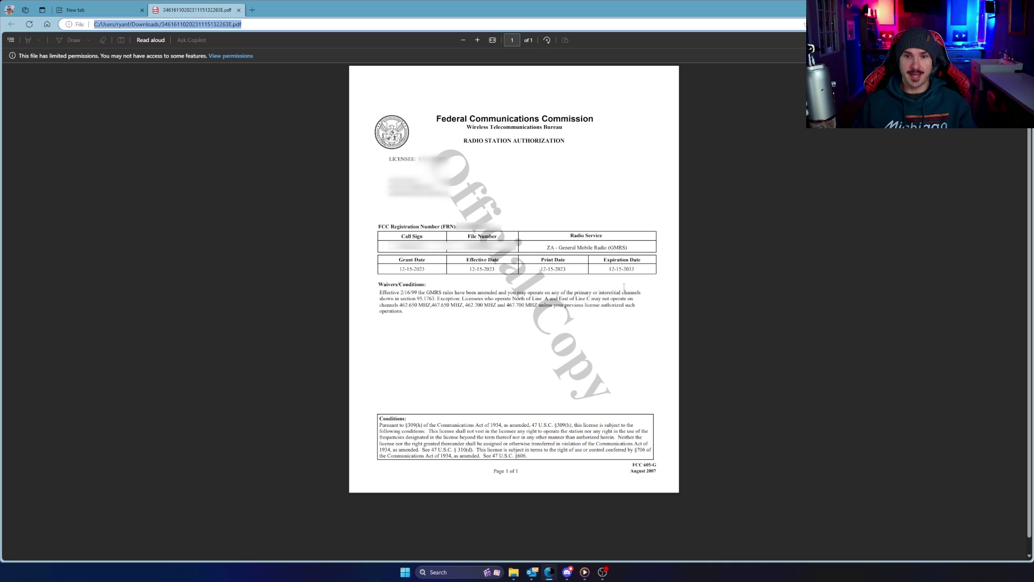
{"action": "scroll", "coordinate": [624, 287], "scroll_direction": "up", "scroll_amount": 1}
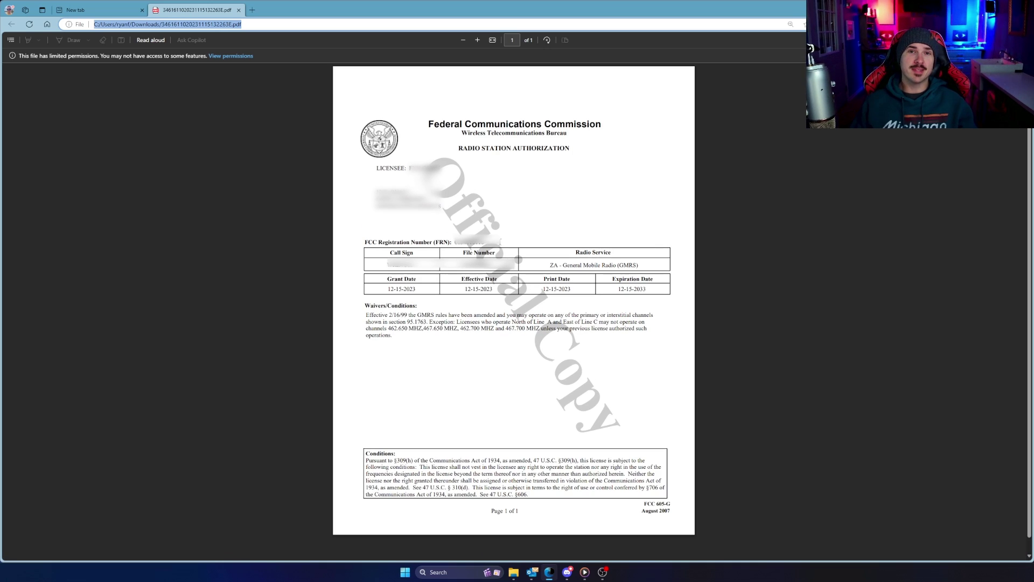